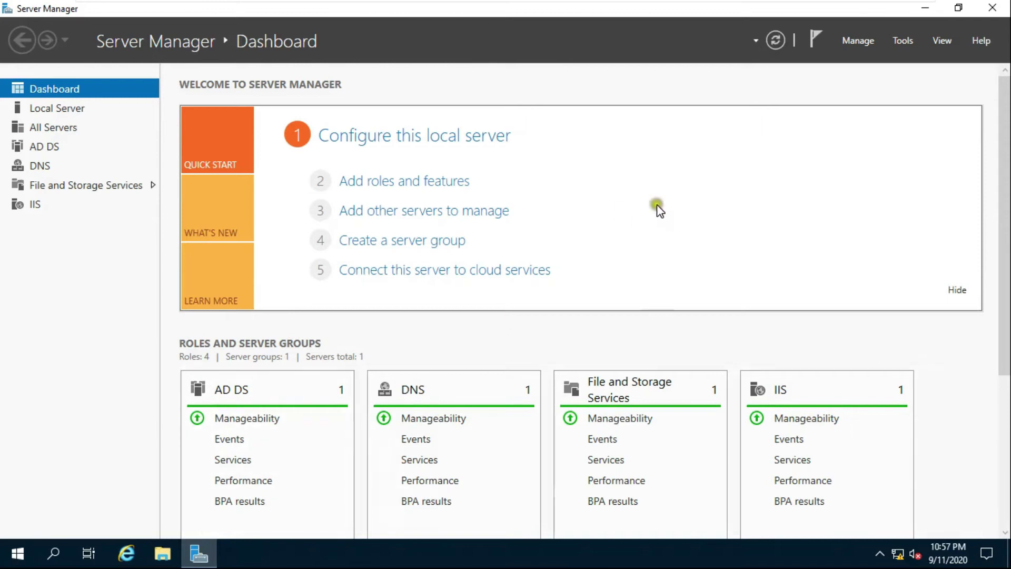
Run Add Roles and Features with role-based install on server.glg.local, adding no server roles.
left_click(437, 185)
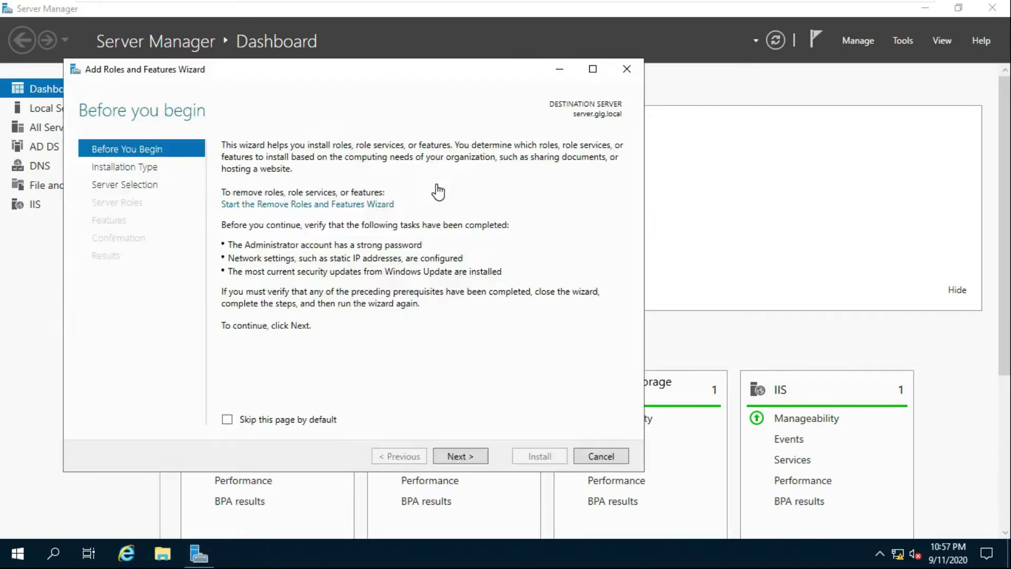
left_click(457, 453)
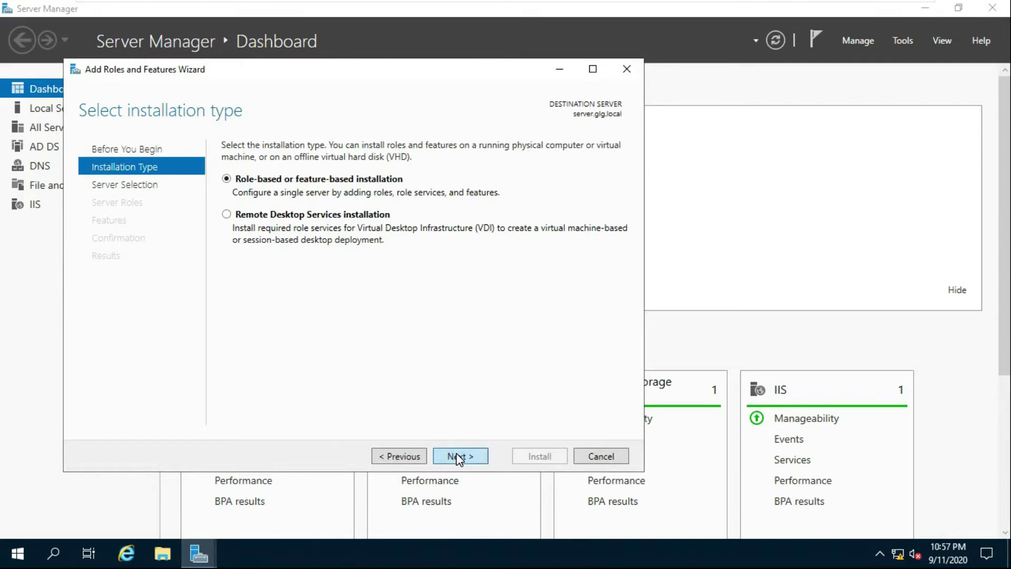
left_click(456, 456)
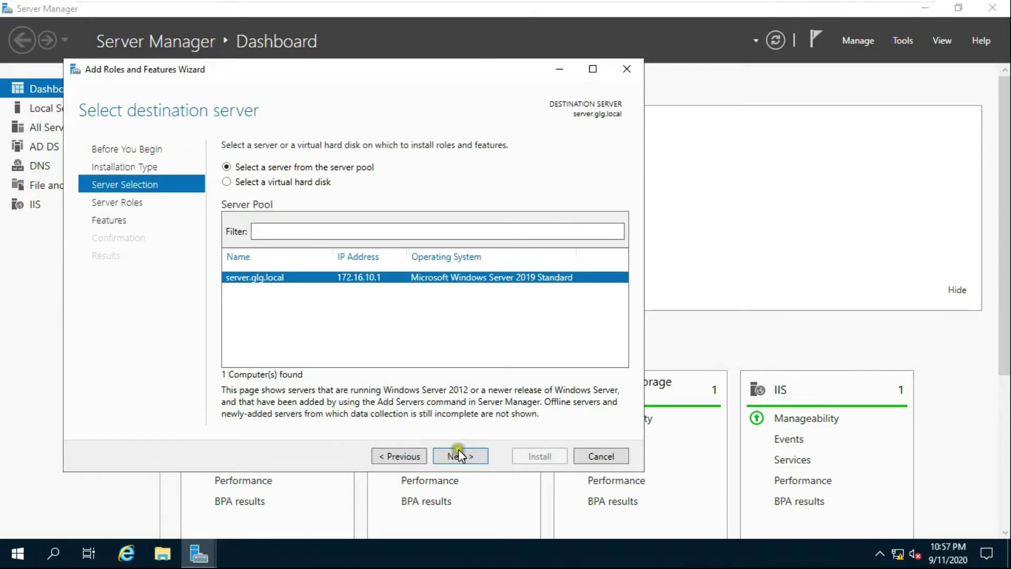
left_click(458, 456)
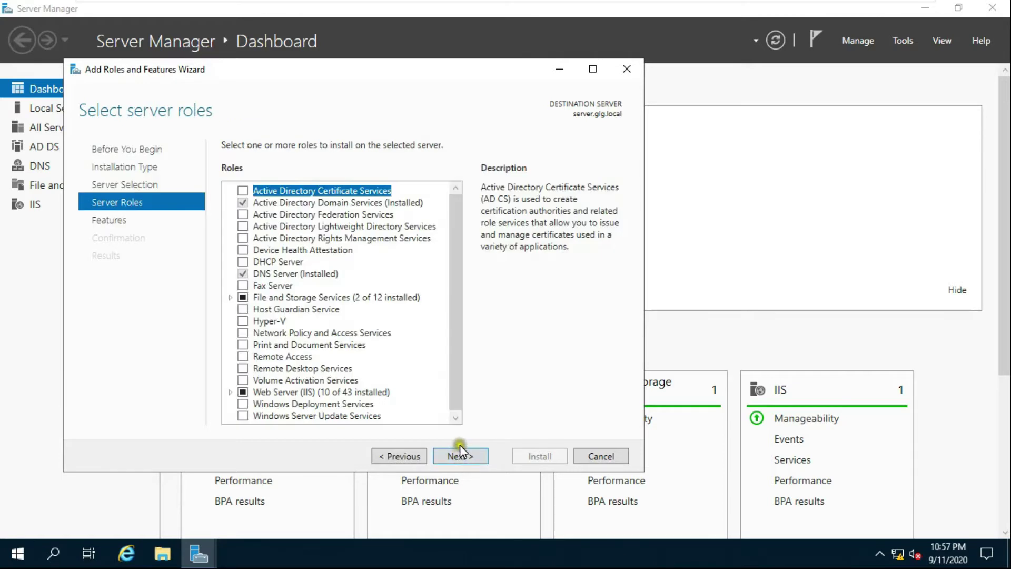
left_click(461, 445)
left_click(465, 454)
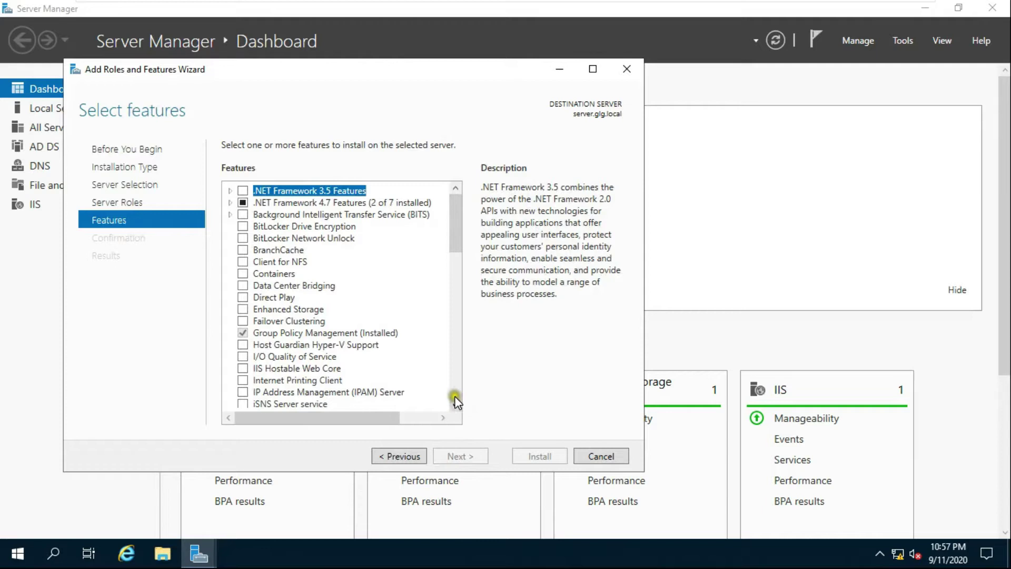
Tick Windows Server Backup in the Features list and continue to the Confirmation page.
left_click(456, 244)
left_click_drag(457, 238, 456, 371)
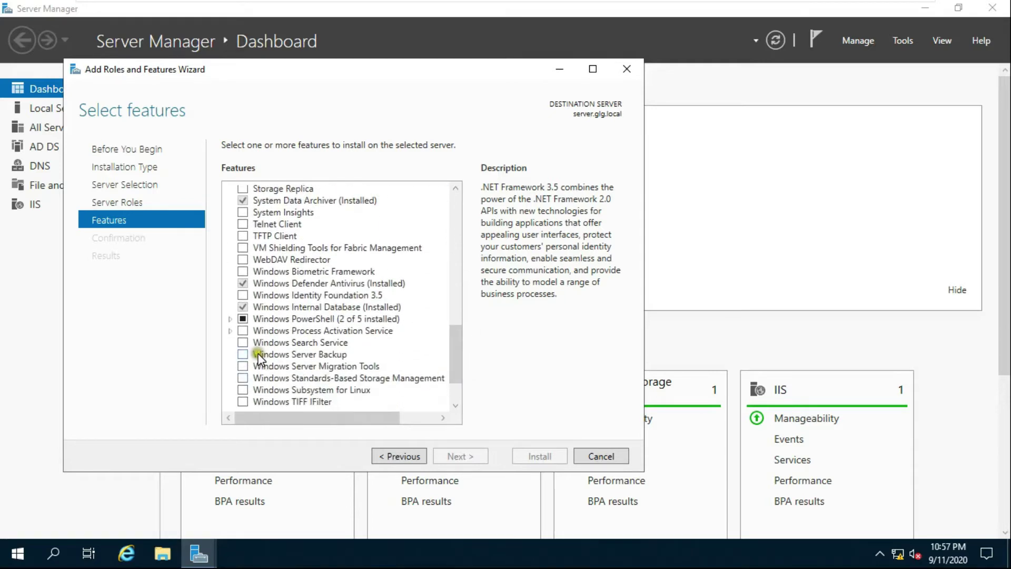
left_click(264, 353)
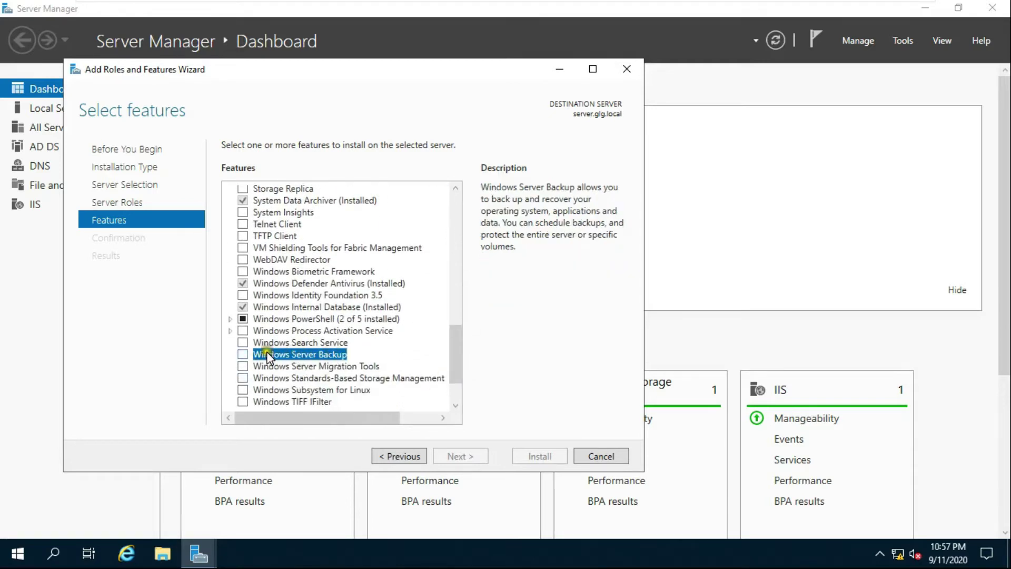
left_click(242, 354)
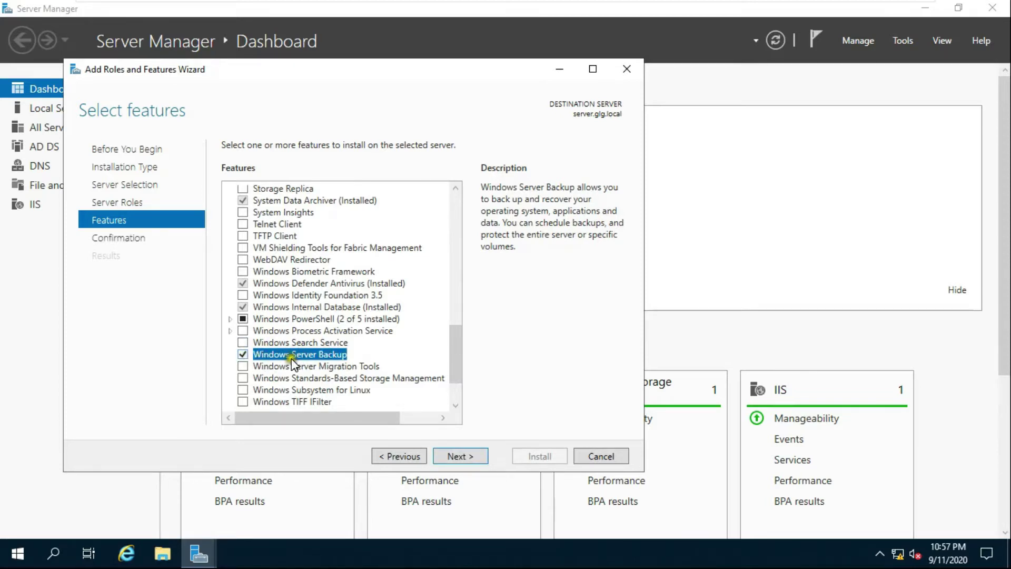
left_click(455, 457)
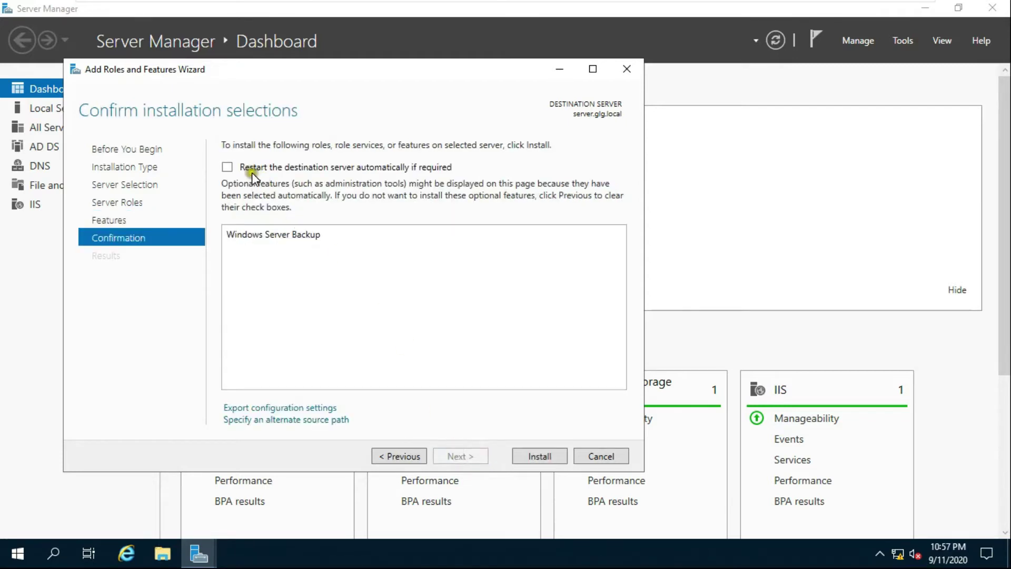
Allow automatic restarts and install Windows Server Backup on server.glg.local until it succeeds.
left_click(226, 168)
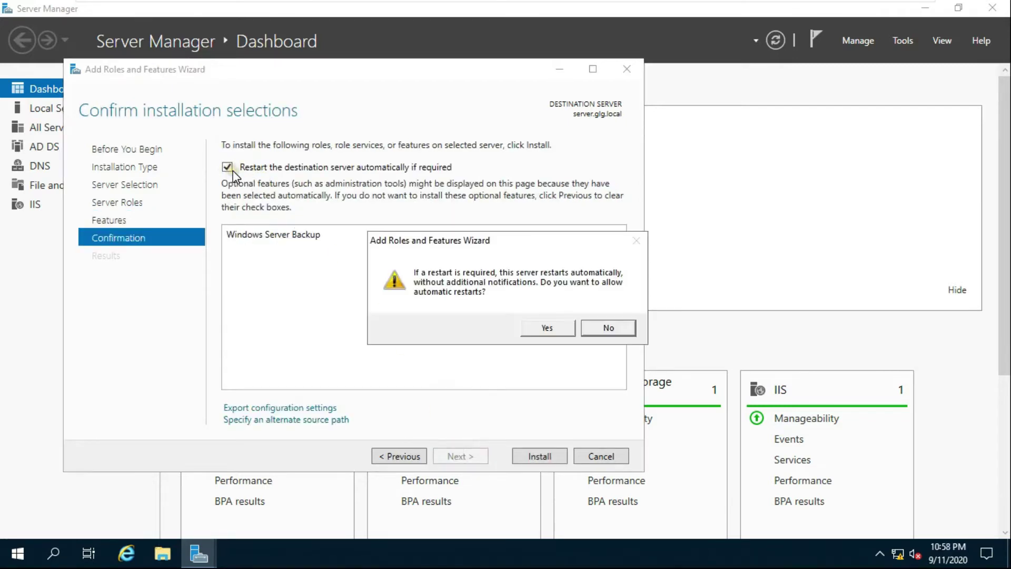
left_click(548, 329)
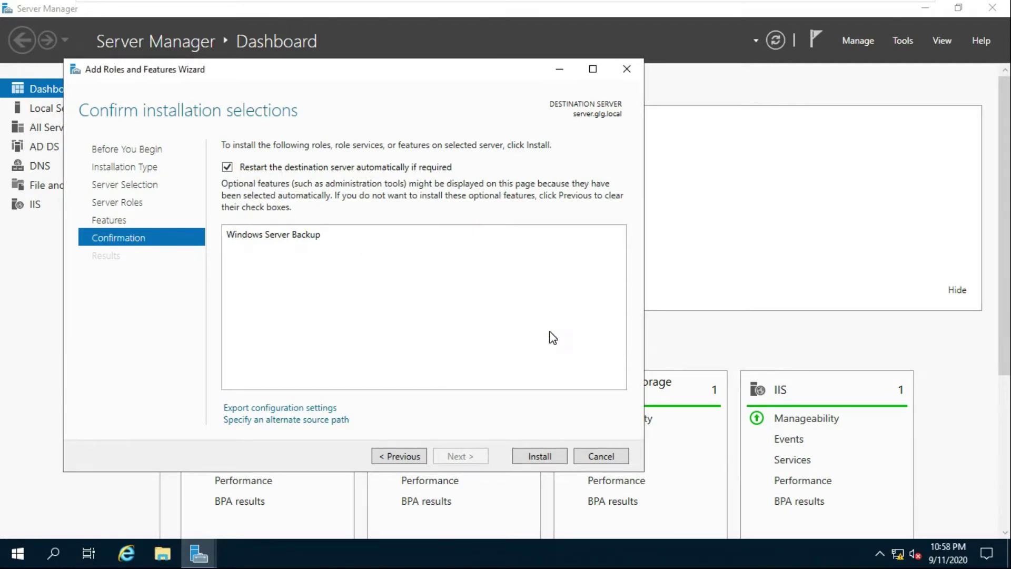
left_click(542, 455)
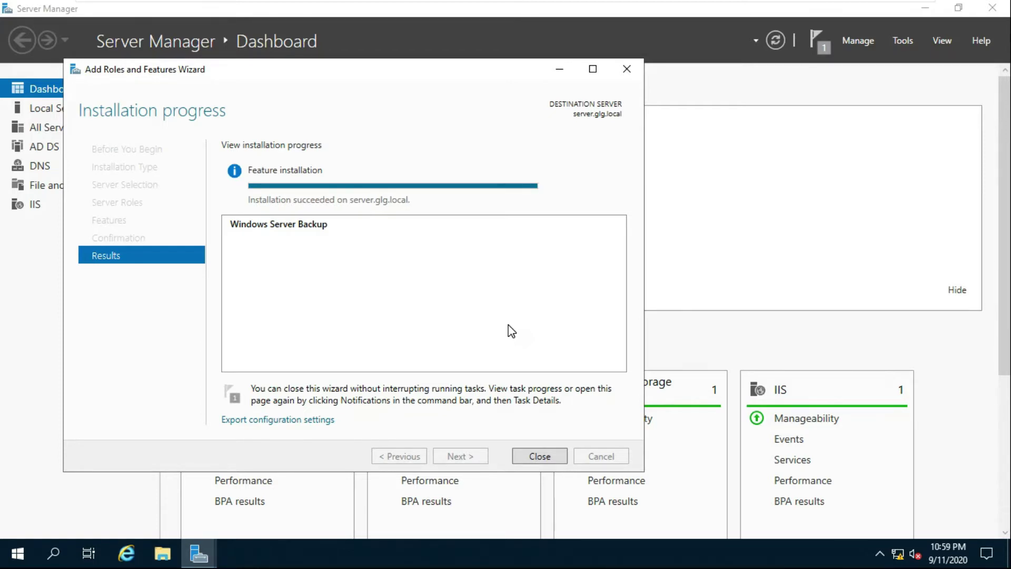
mouse_move(527, 191)
Close the finished wizard and launch Windows Server Backup from the Tools menu.
left_click(538, 457)
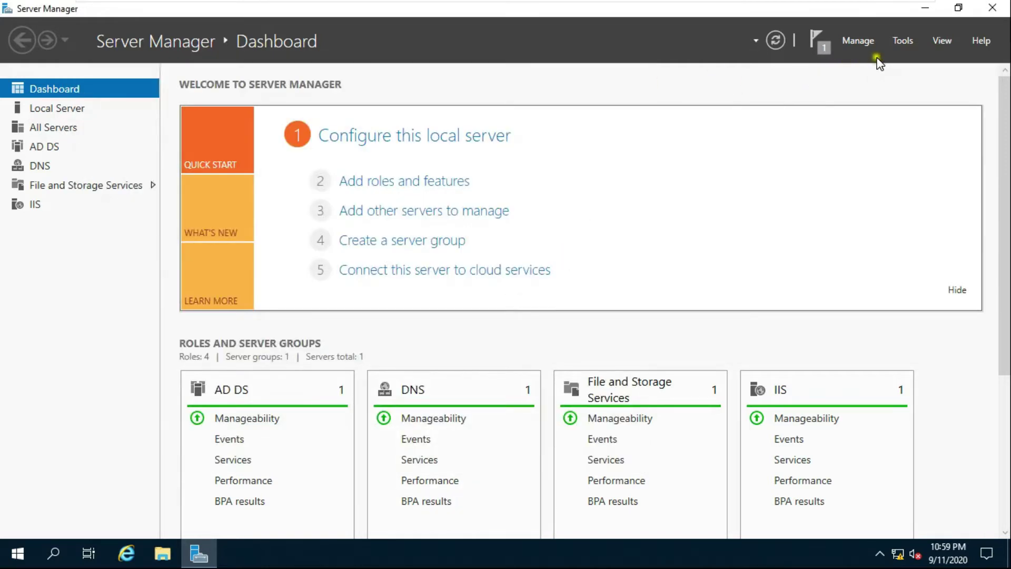
left_click(893, 47)
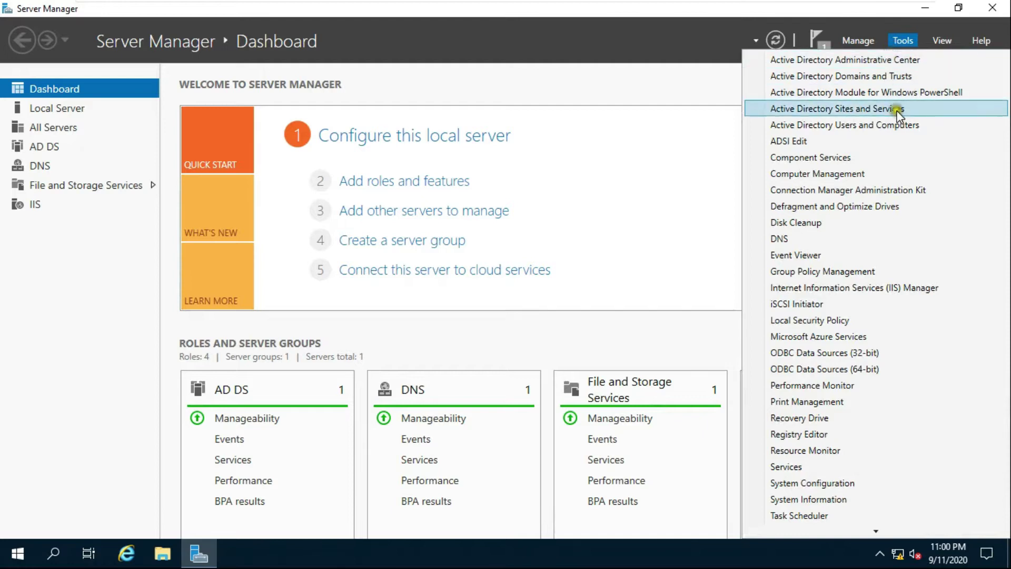
mouse_move(875, 529)
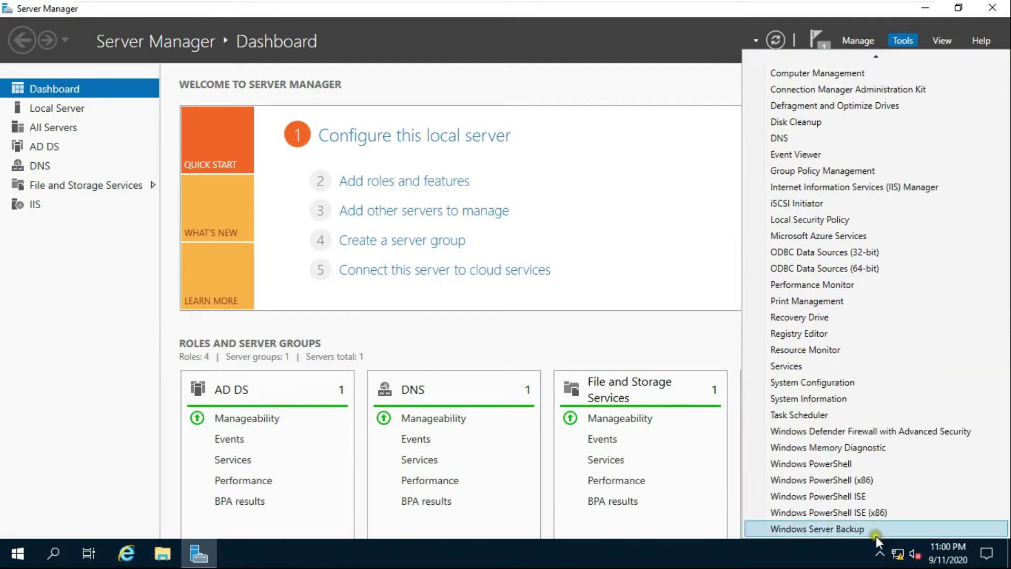
left_click(836, 530)
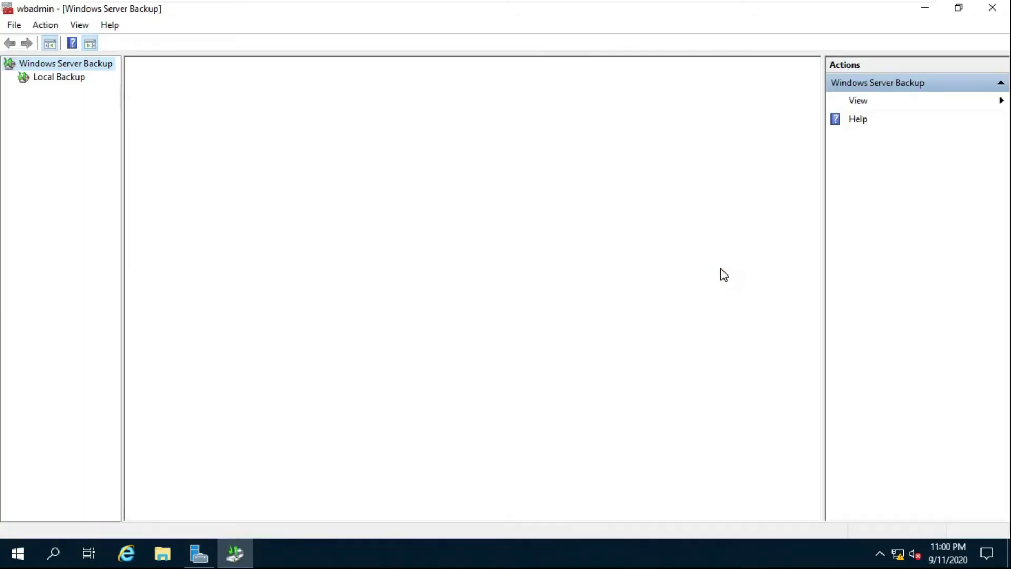
Show the Local Backup page, reporting no backup configured and 0 copies.
left_click(721, 268)
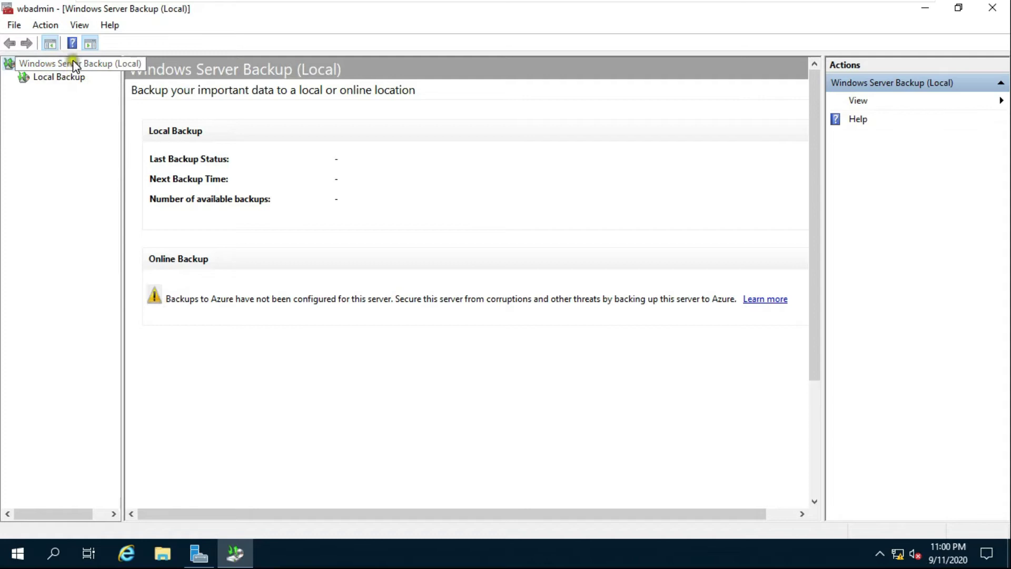
left_click(51, 79)
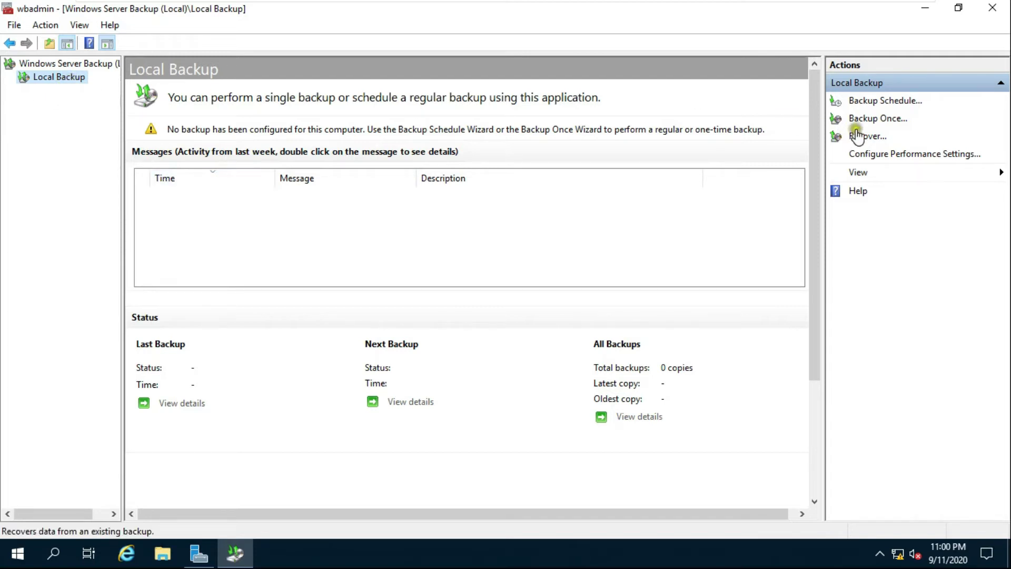
Start a Backup Once run with Different options and the Custom configuration.
left_click(871, 119)
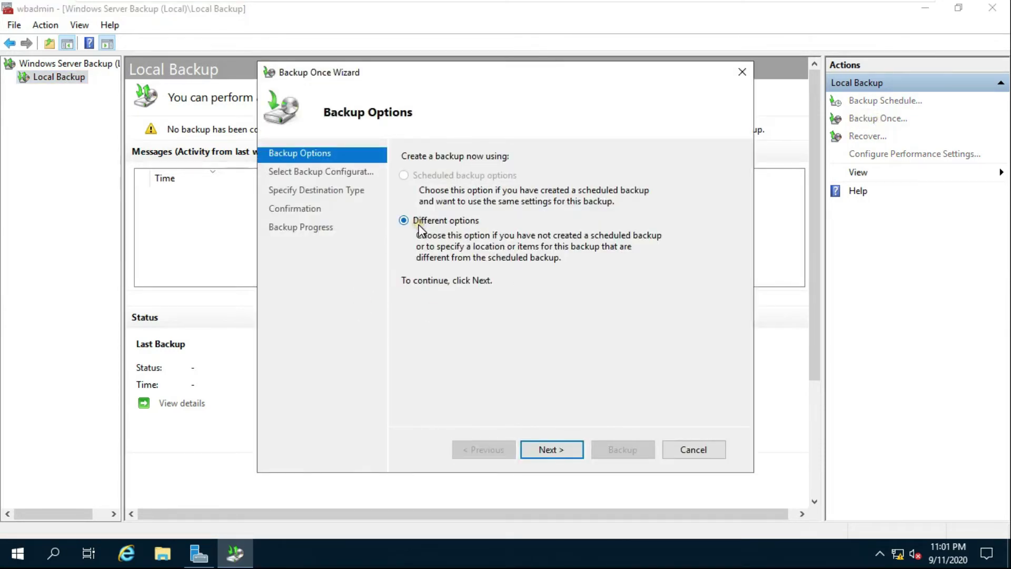
left_click(558, 450)
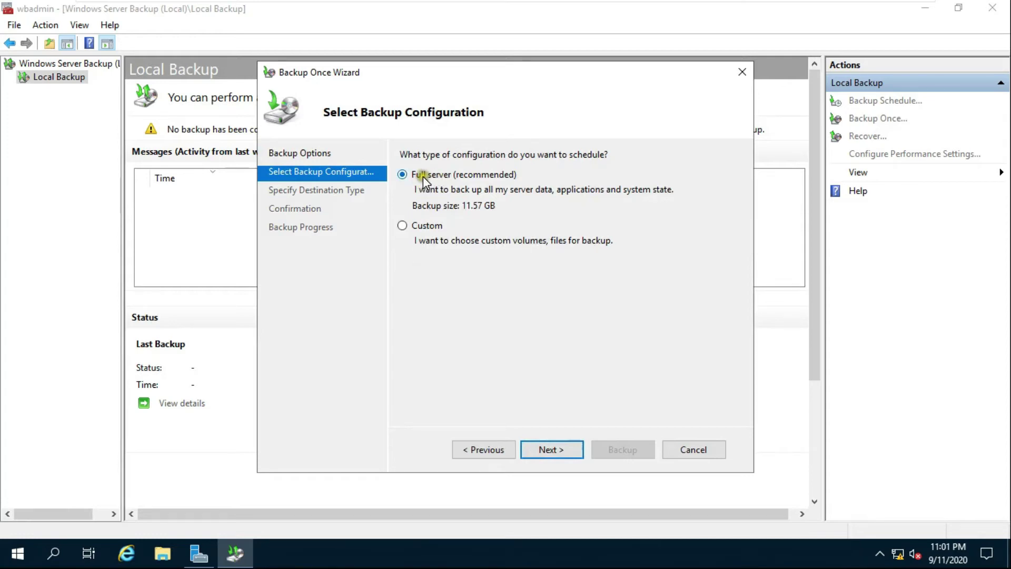
left_click(429, 227)
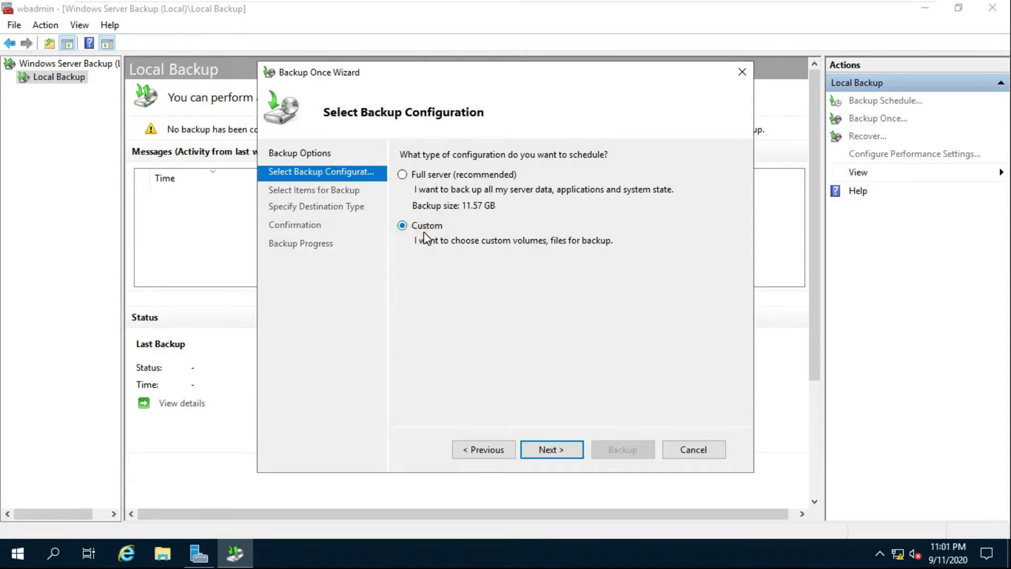
left_click(553, 452)
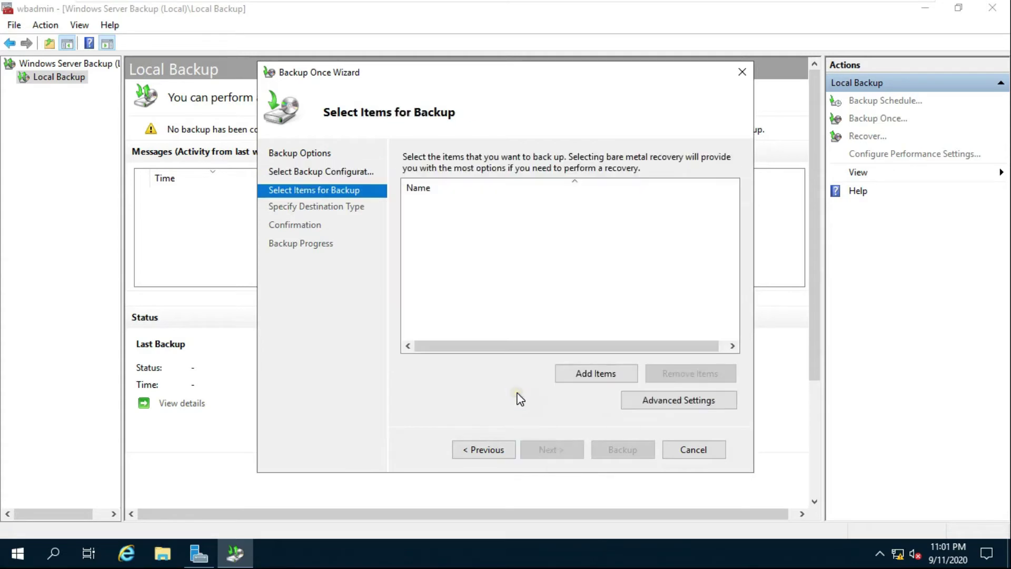
Tick System state in the Select Items dialog as the item to back up.
left_click(592, 371)
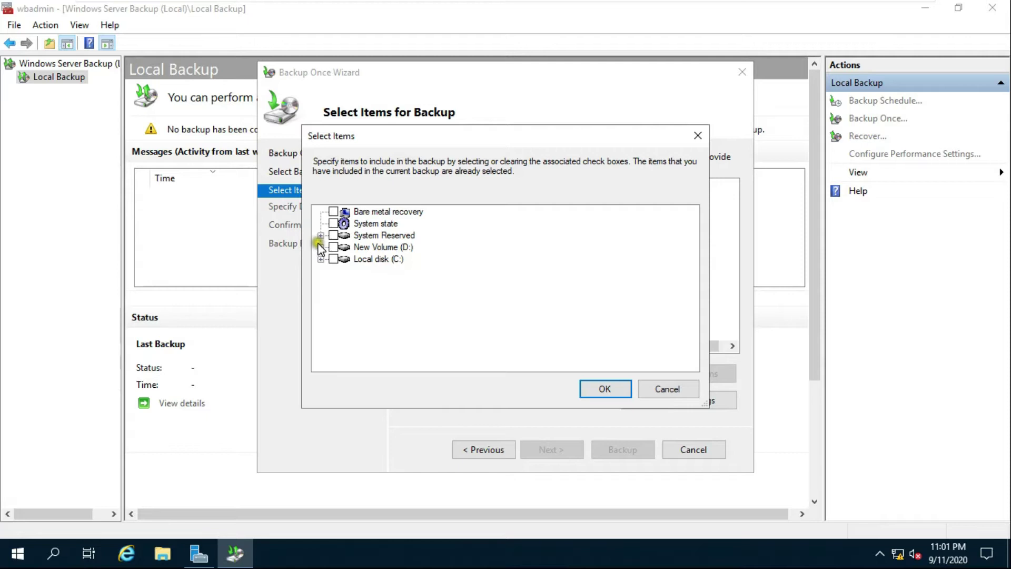
left_click(321, 258)
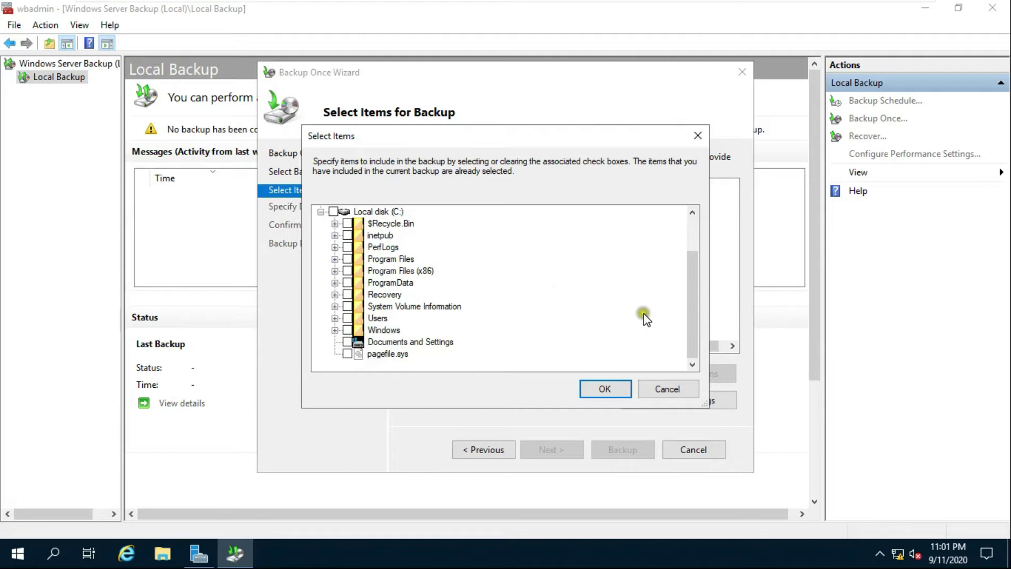
left_click(689, 287)
left_click_drag(689, 287, 695, 245)
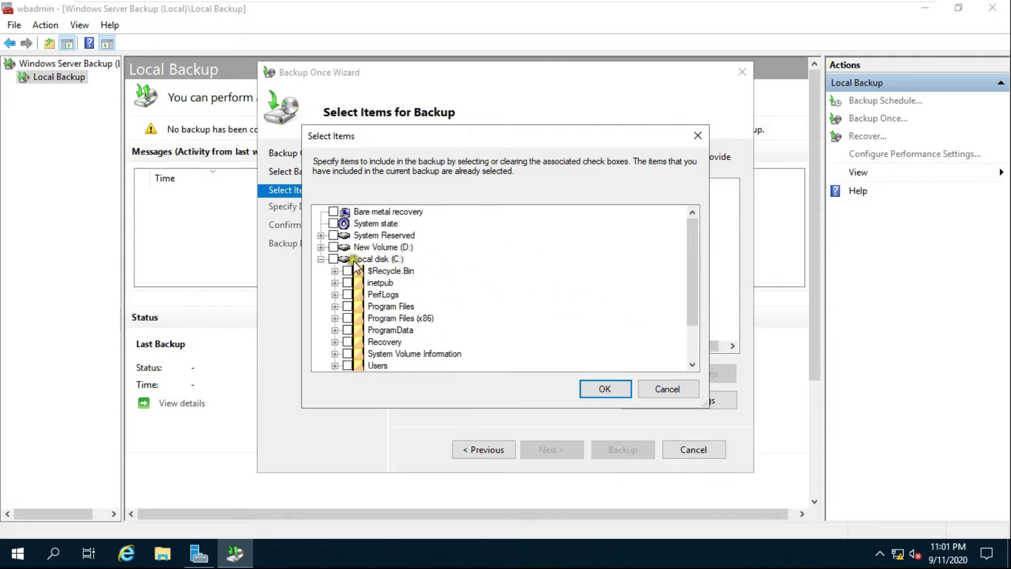
left_click(320, 235)
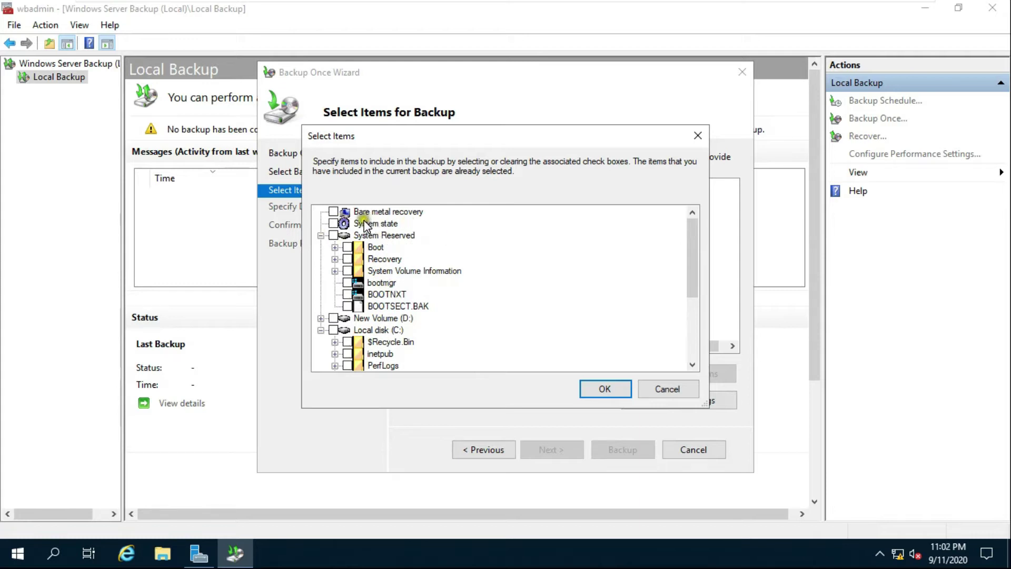
left_click(334, 223)
left_click(416, 227)
left_click(599, 385)
left_click(602, 390)
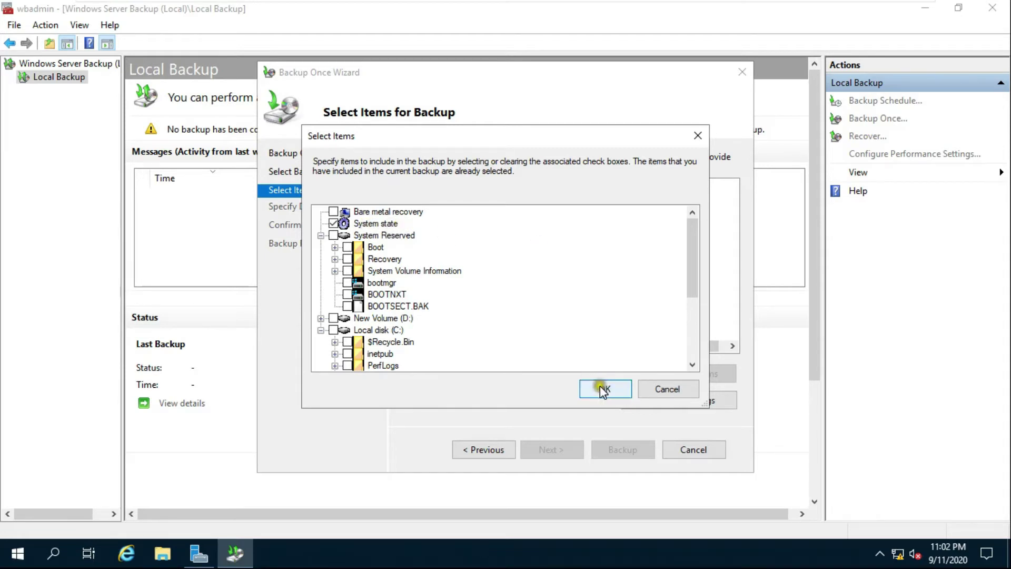
Choose local drives with New Volume (D:) as the backup destination.
left_click(604, 388)
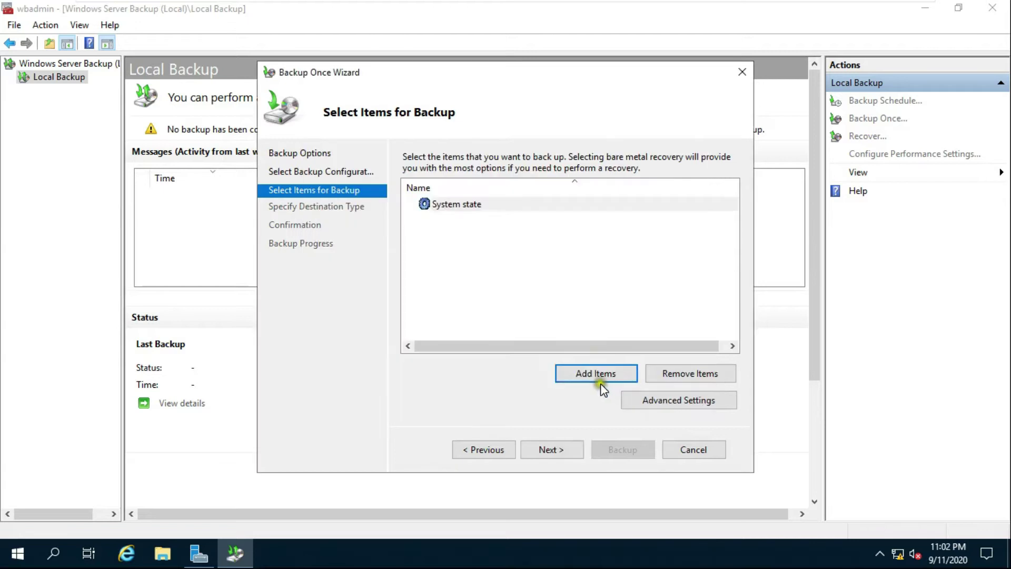
left_click(549, 451)
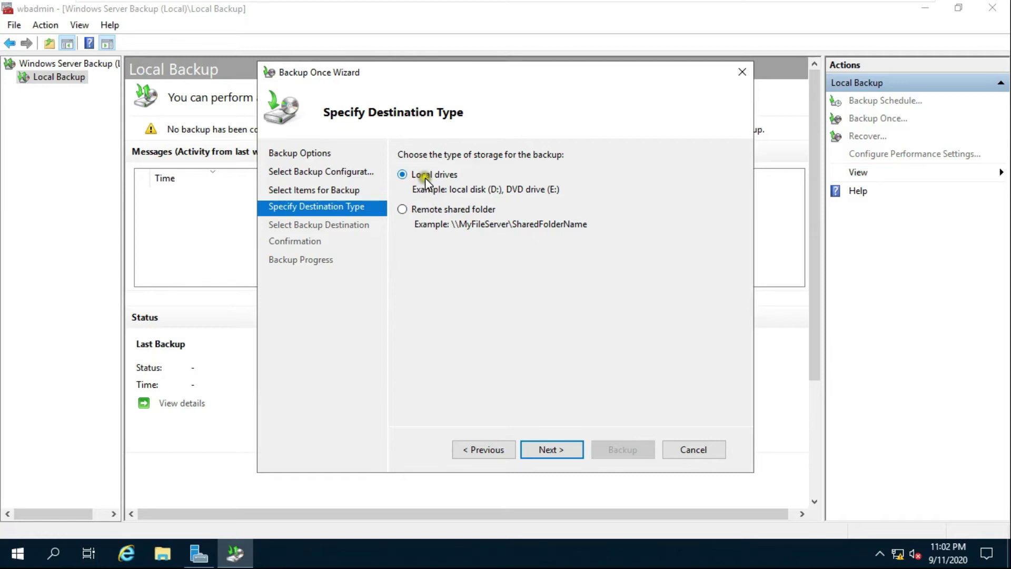
left_click(547, 447)
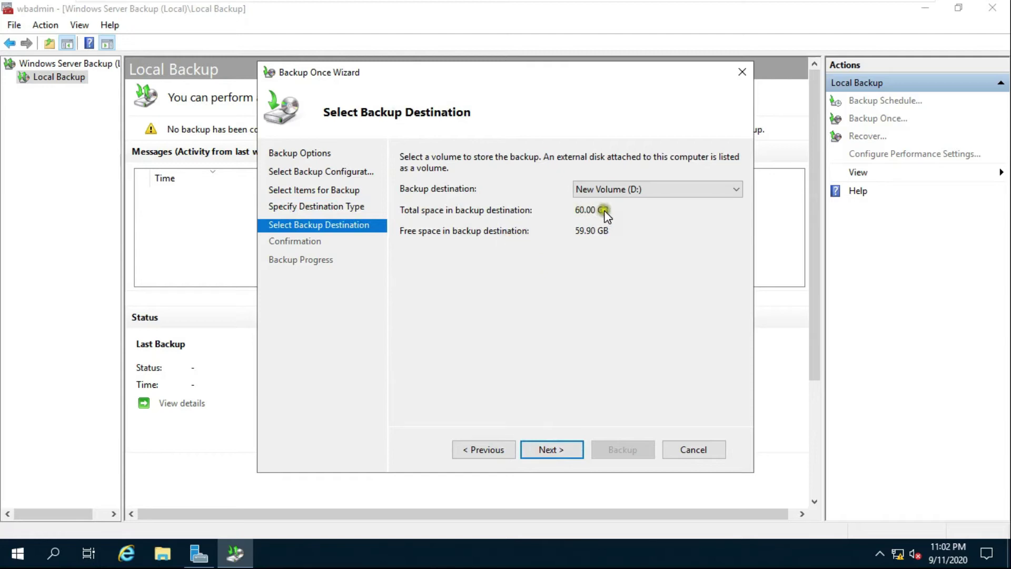
left_click(551, 451)
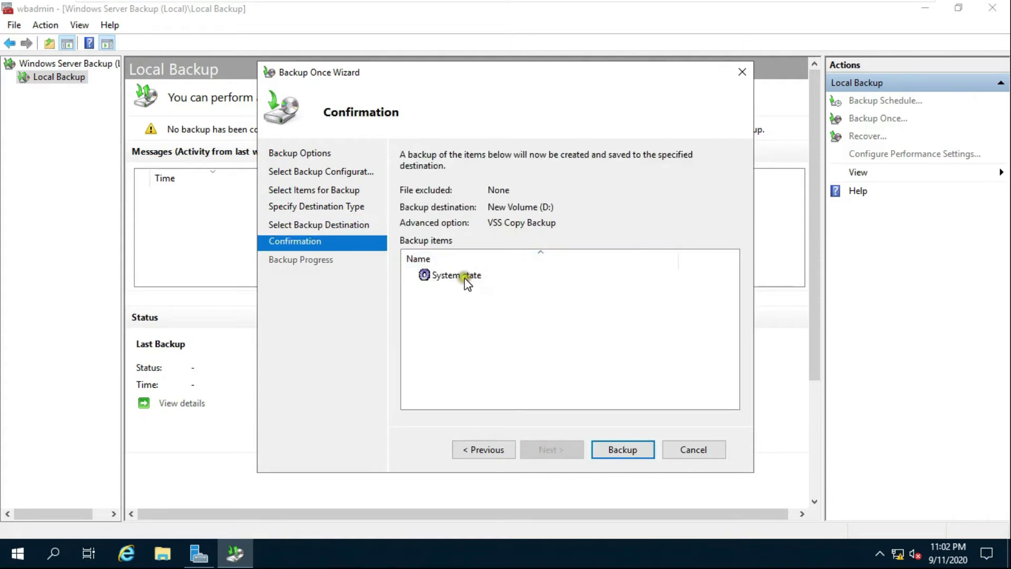
Run the System state backup, verify its Successful message, and close the console.
left_click(623, 450)
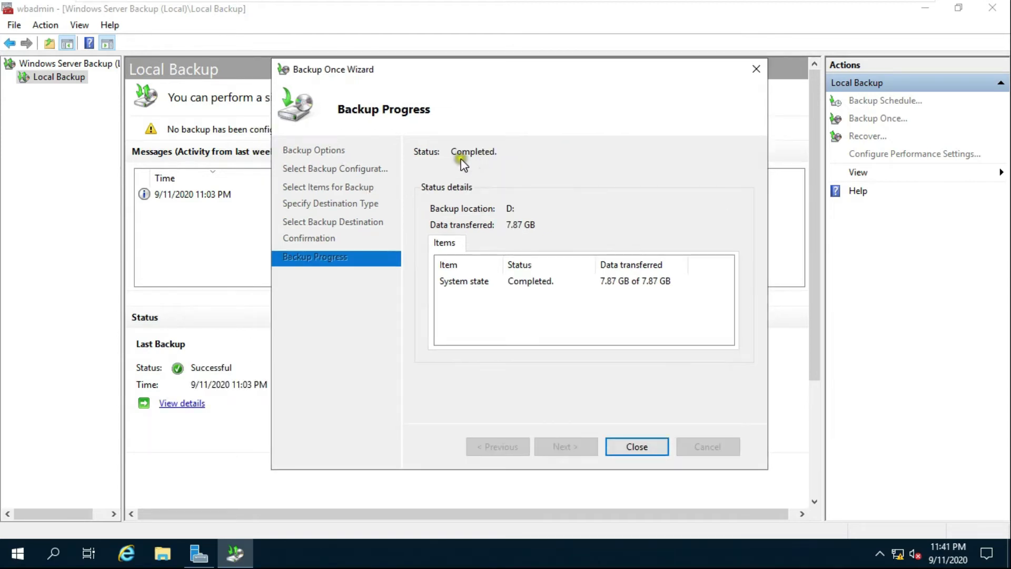
left_click(636, 447)
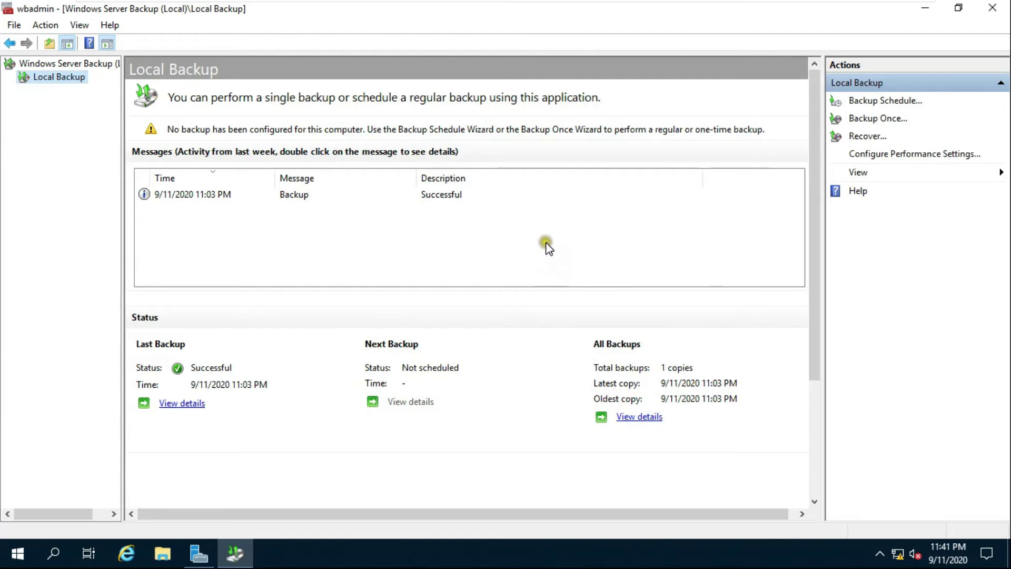
left_click(196, 194)
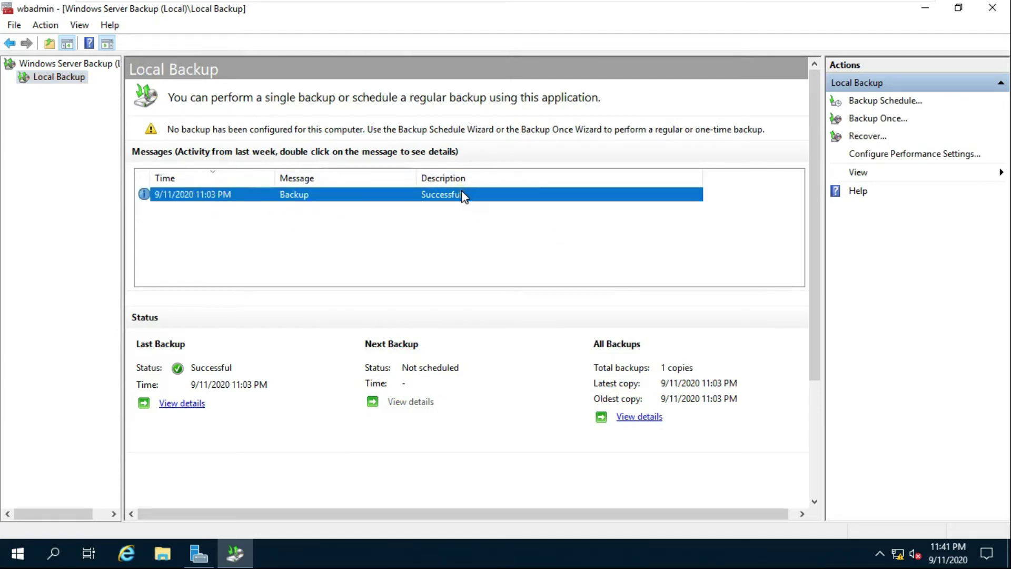
left_click(513, 190)
left_click(990, 10)
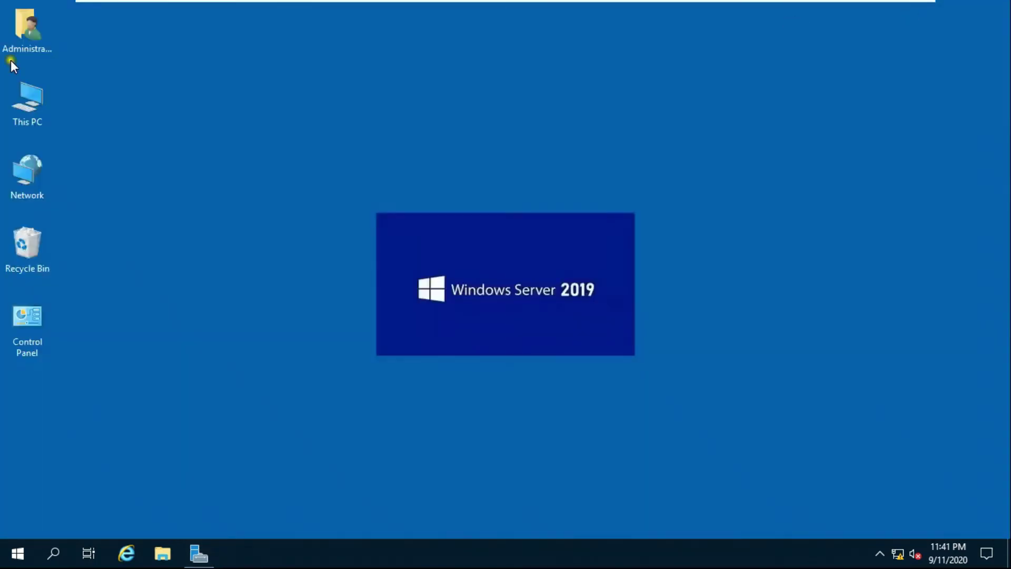
Browse This PC > New Volume (D:) > WindowsImageBackup > server, then return to D:.
double_click(27, 100)
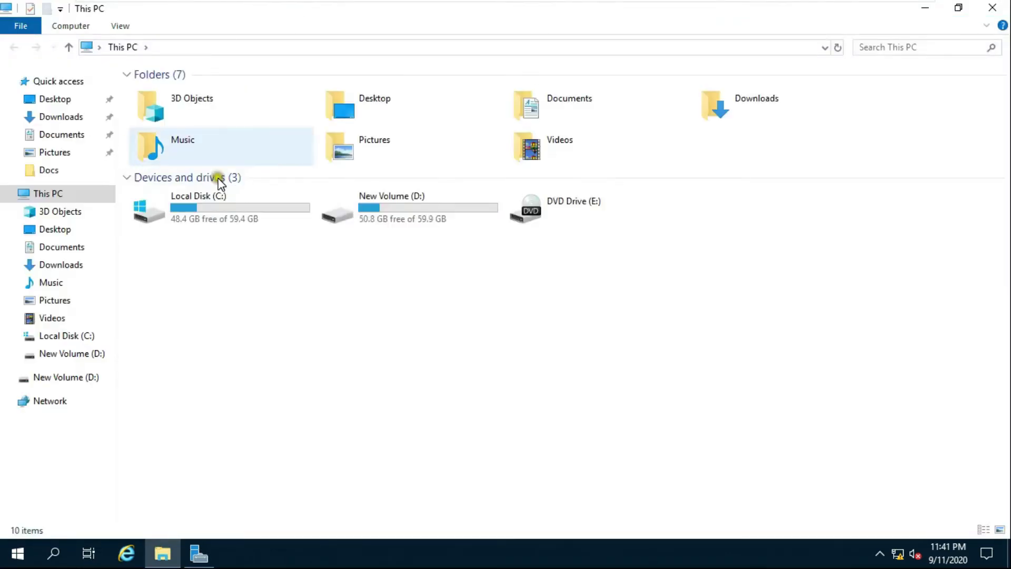
double_click(414, 219)
left_click(184, 107)
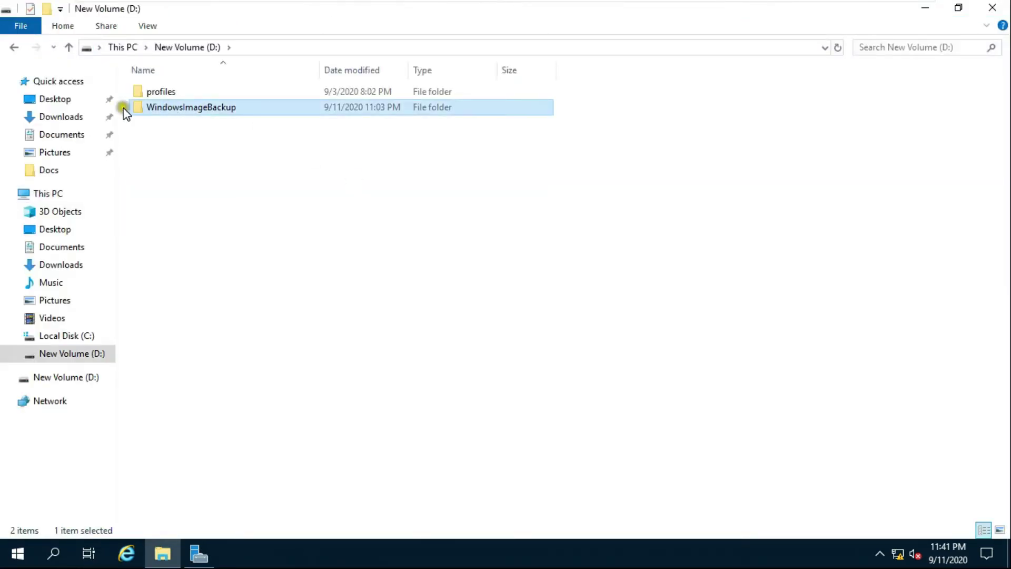
double_click(206, 108)
double_click(168, 101)
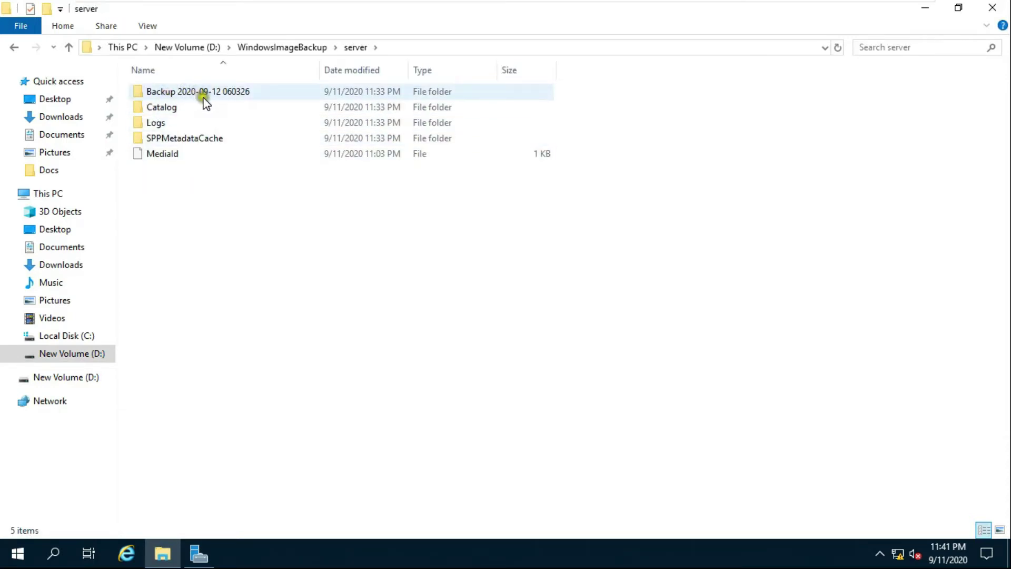
left_click(16, 48)
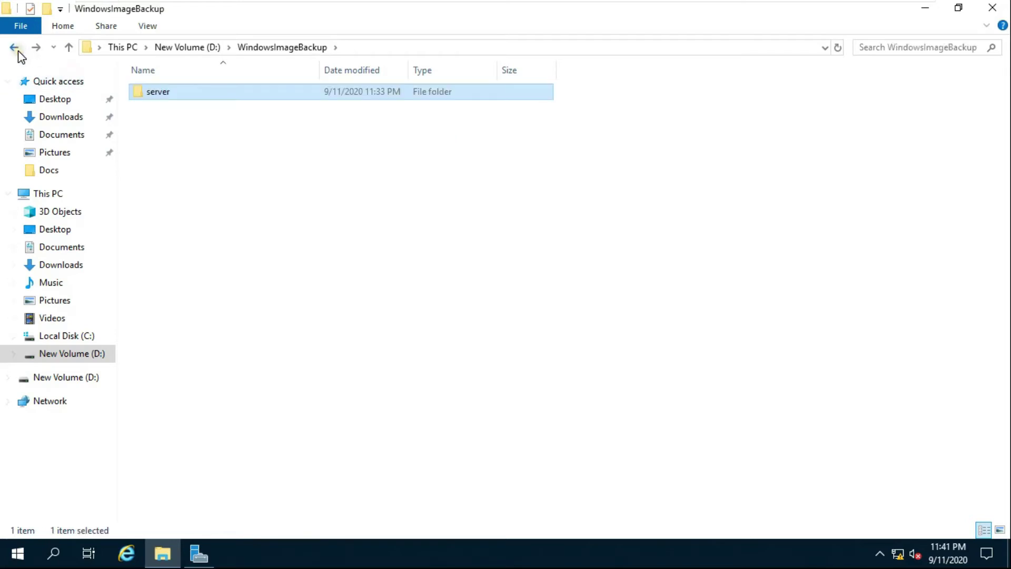
left_click(16, 48)
Confirm the WindowsImageBackup folder's size of 8.20 GB in Properties and close File Explorer.
right_click(213, 108)
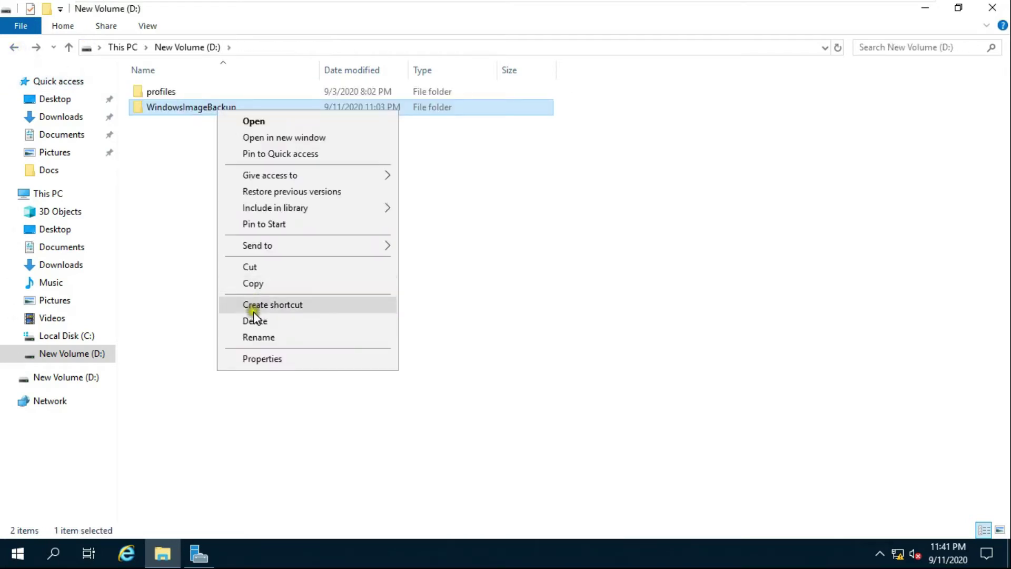
left_click(259, 357)
left_click_drag(292, 245, 322, 245)
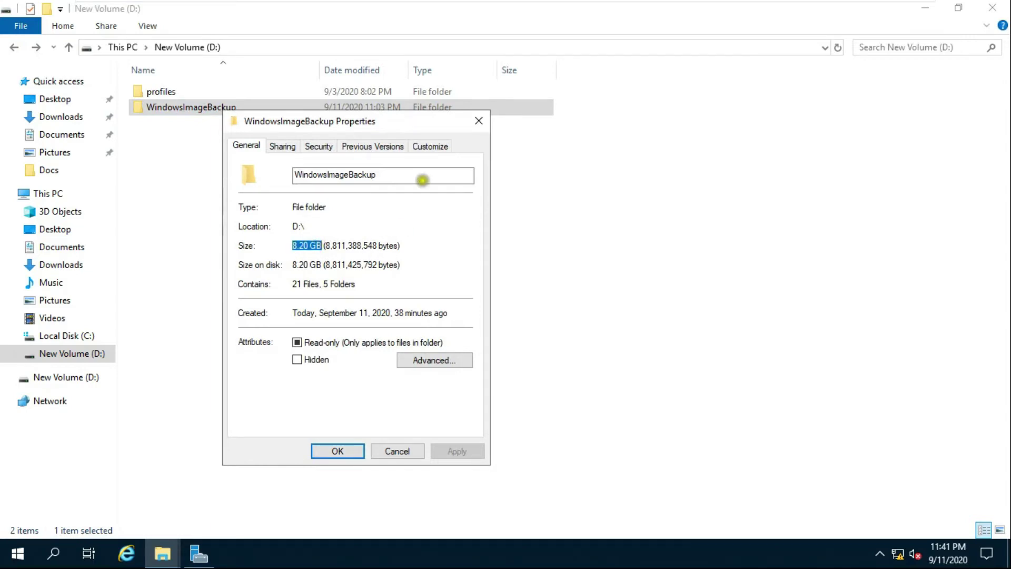
left_click(479, 122)
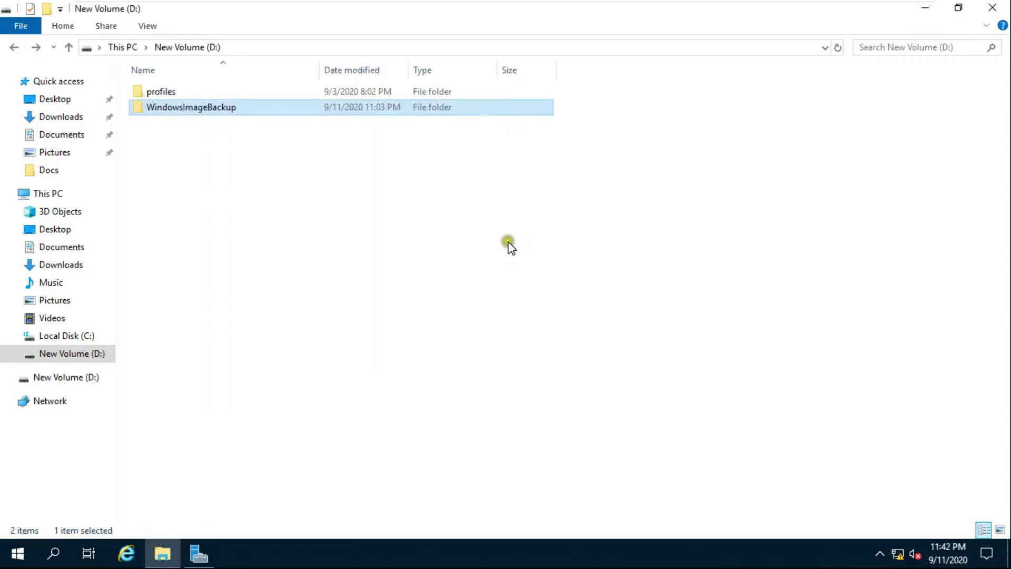
left_click(508, 244)
left_click(994, 11)
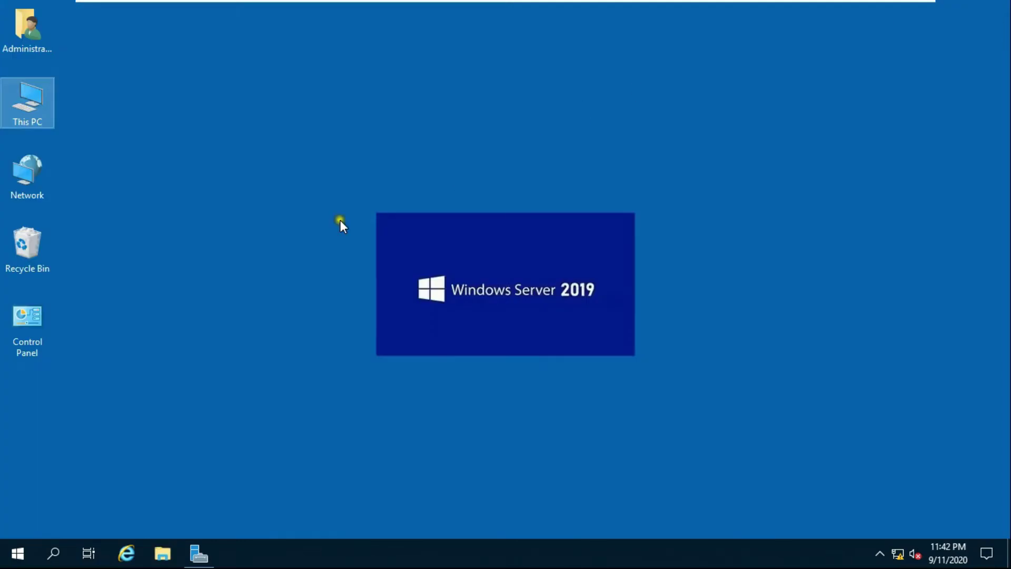
Launch Active Directory Users and Computers from Server Manager's Tools list.
left_click(199, 553)
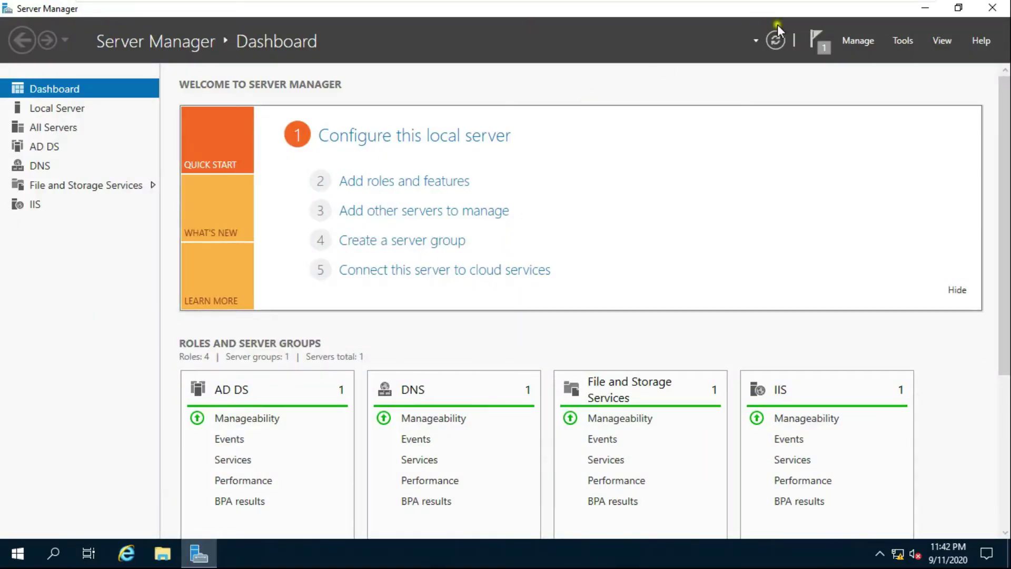
left_click(903, 41)
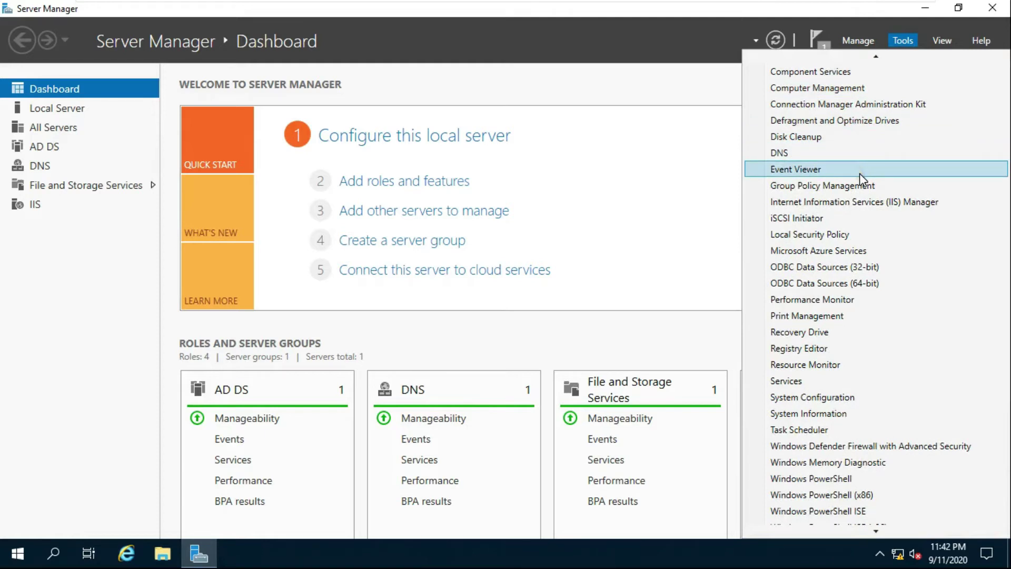
scroll(861, 198, "up", 2)
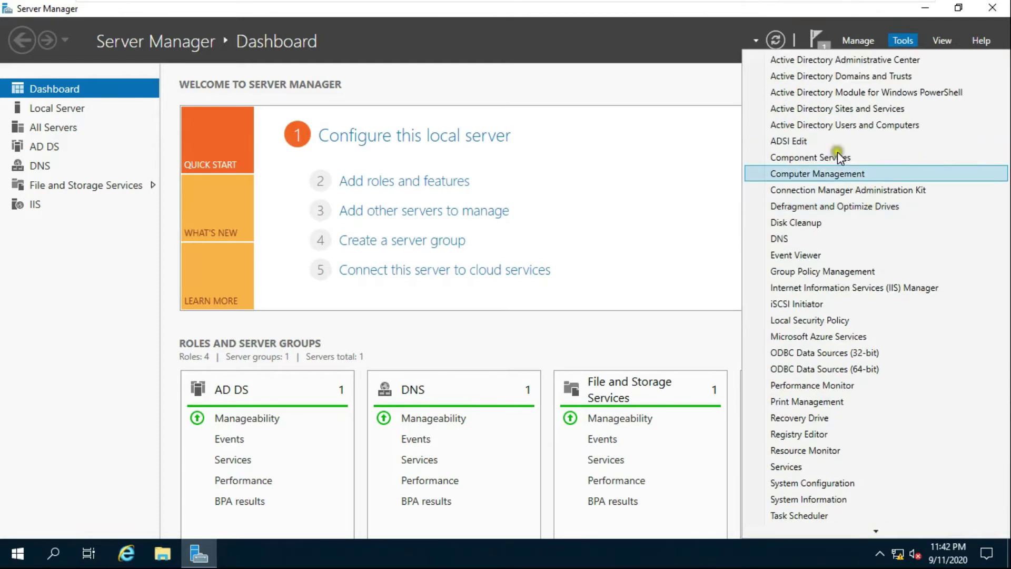
left_click(872, 125)
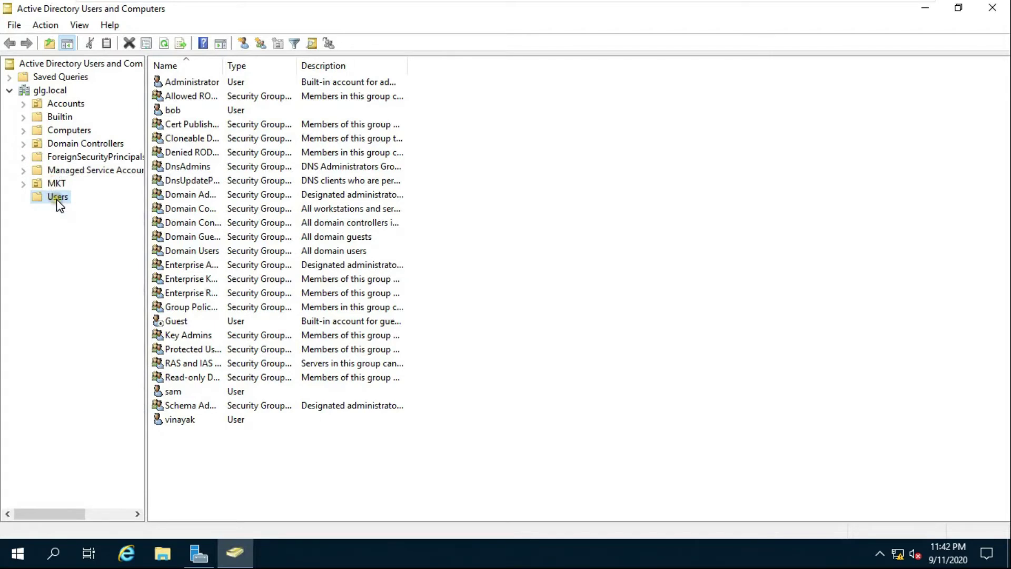
Multi-select the three ordinary user accounts in glg.local Users and delete them, confirming with Yes.
left_click(176, 419)
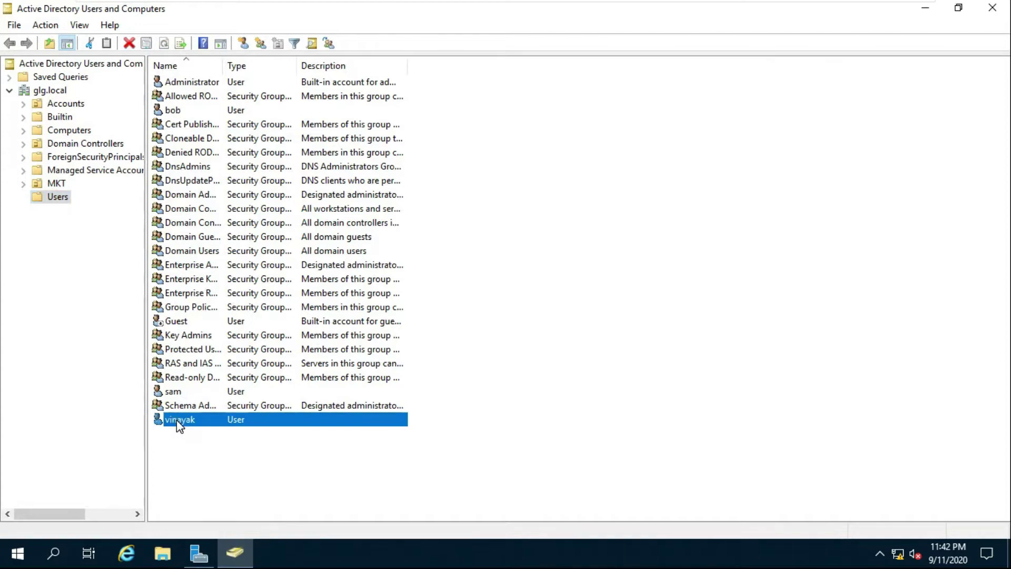
left_click(176, 389, "ctrl")
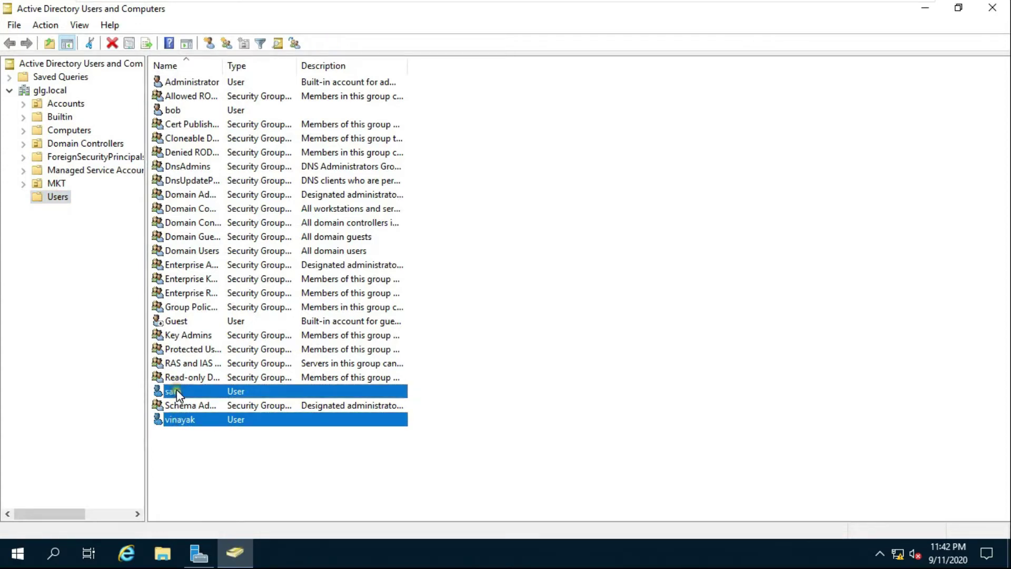
left_click(176, 112, "ctrl")
right_click(176, 111)
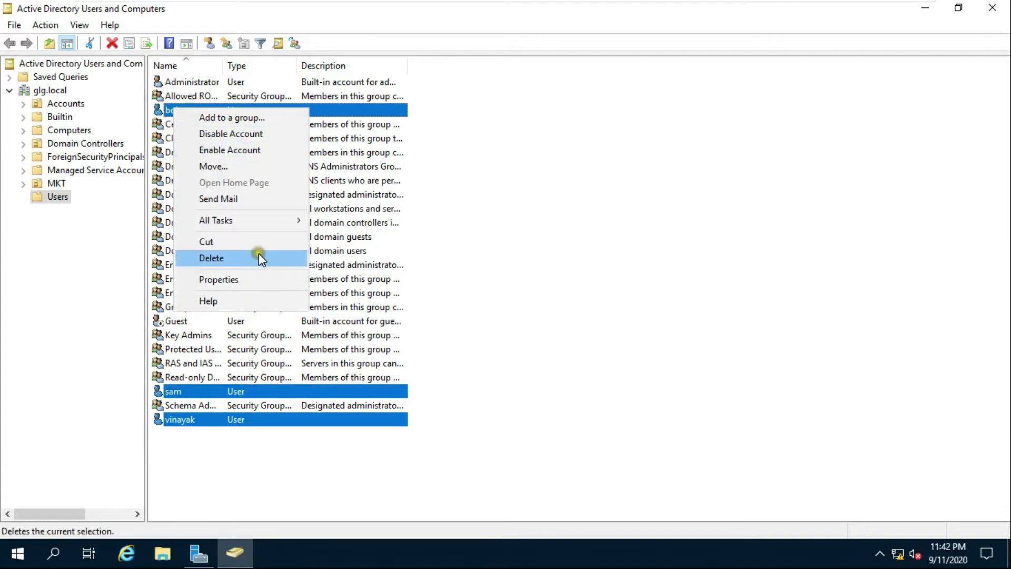
left_click(236, 257)
left_click(524, 327)
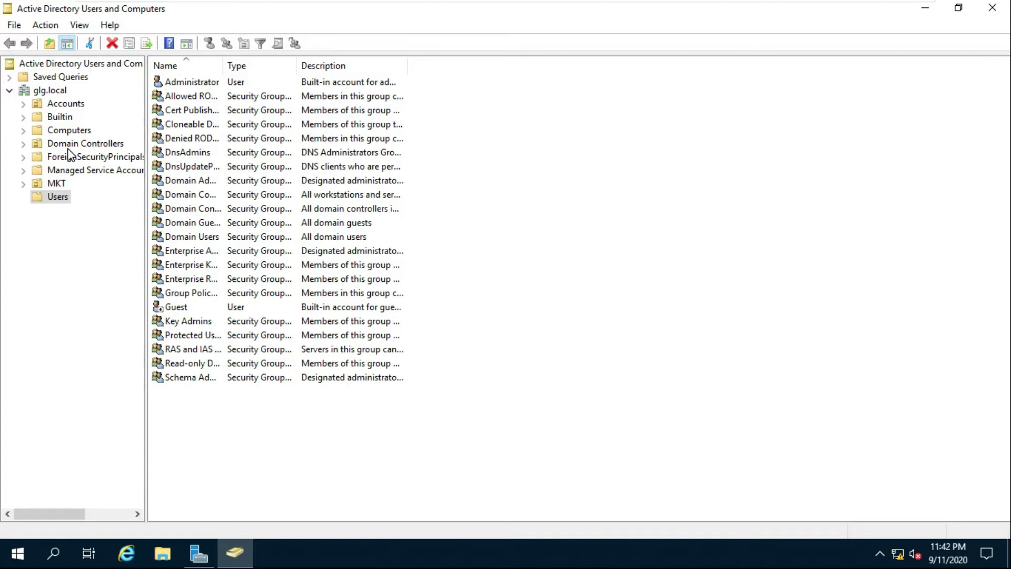
Select the MKT OU, check its context menu, and browse the menus toward View > Advanced Features.
left_click(60, 182)
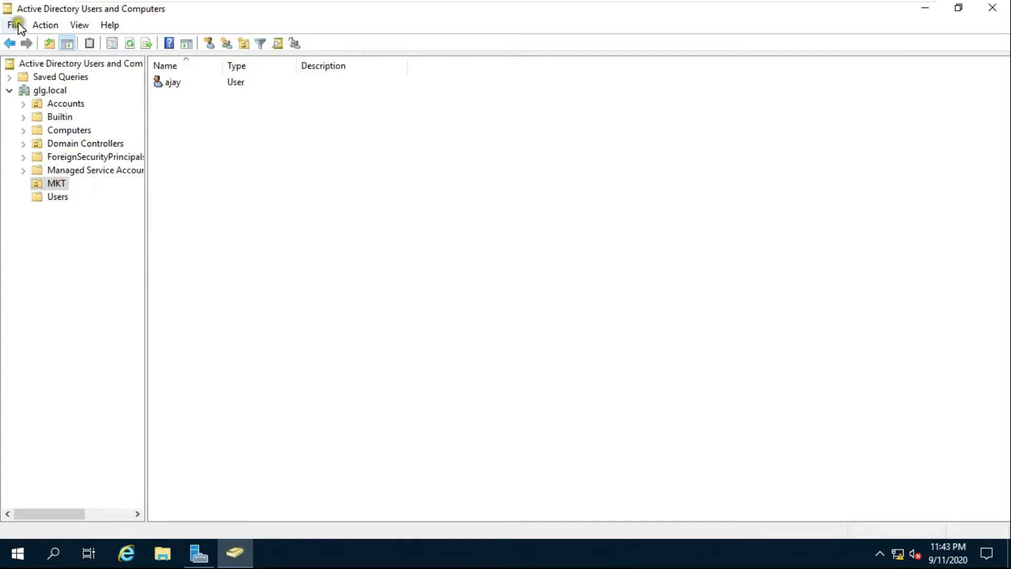
right_click(56, 183)
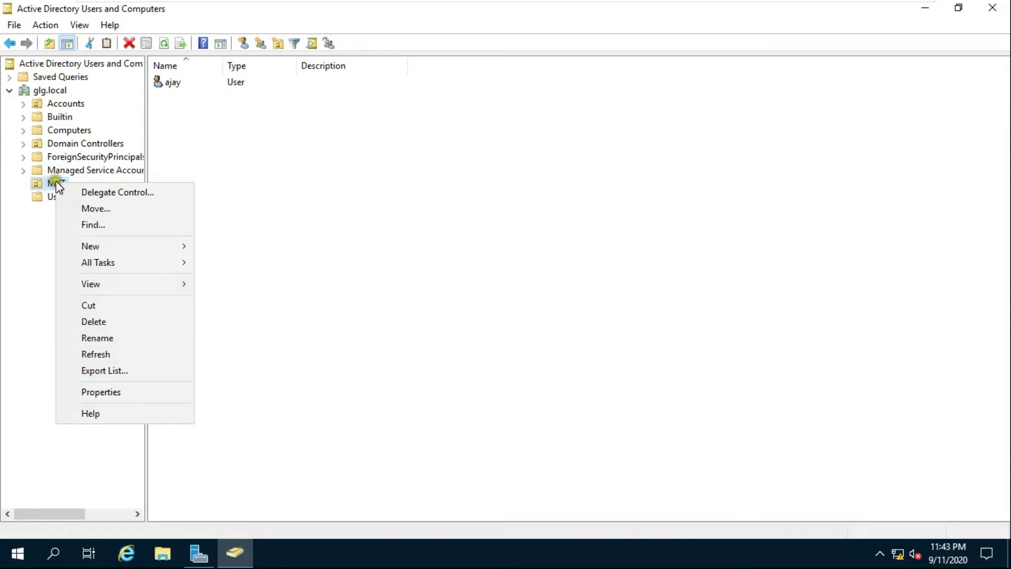
left_click(79, 25)
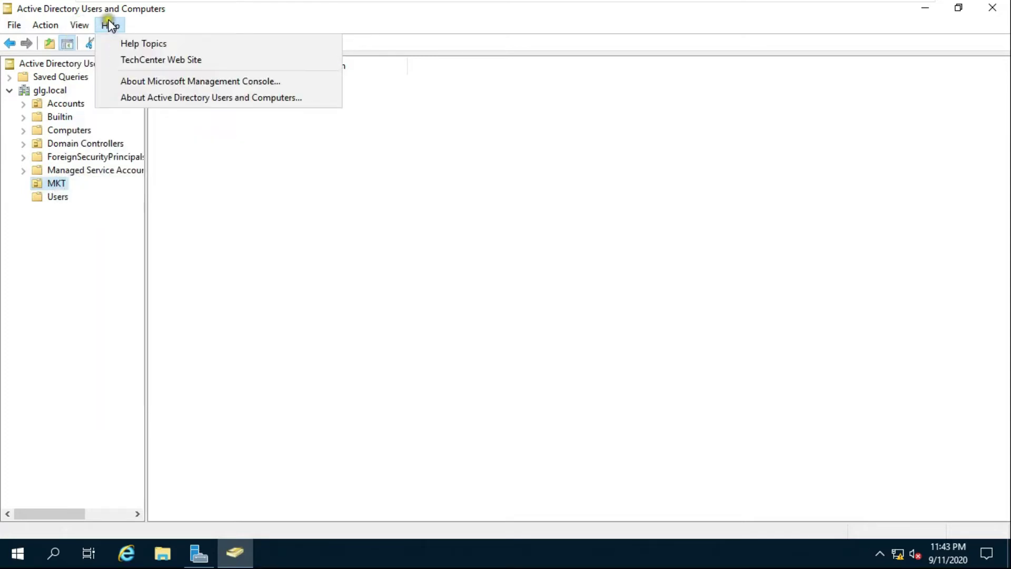
mouse_move(58, 24)
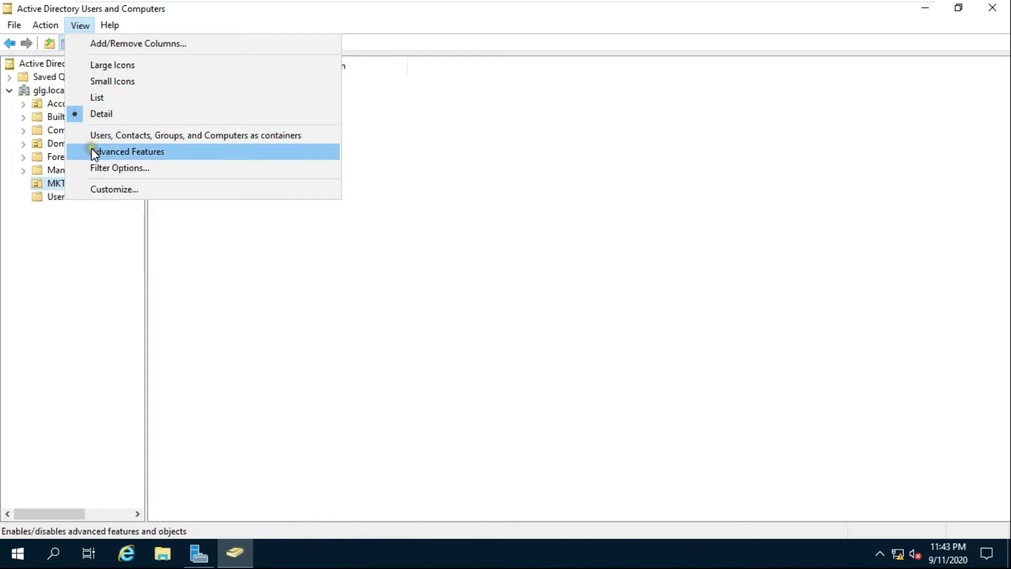
Enable Advanced Features and clear Protect object from accidental deletion on the MKT OU.
left_click(125, 152)
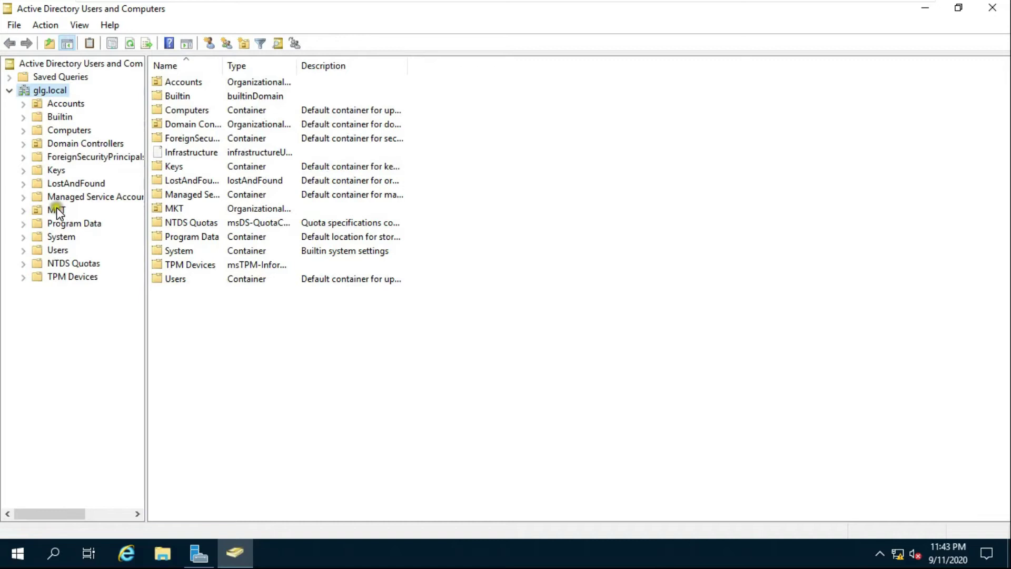
left_click(56, 209)
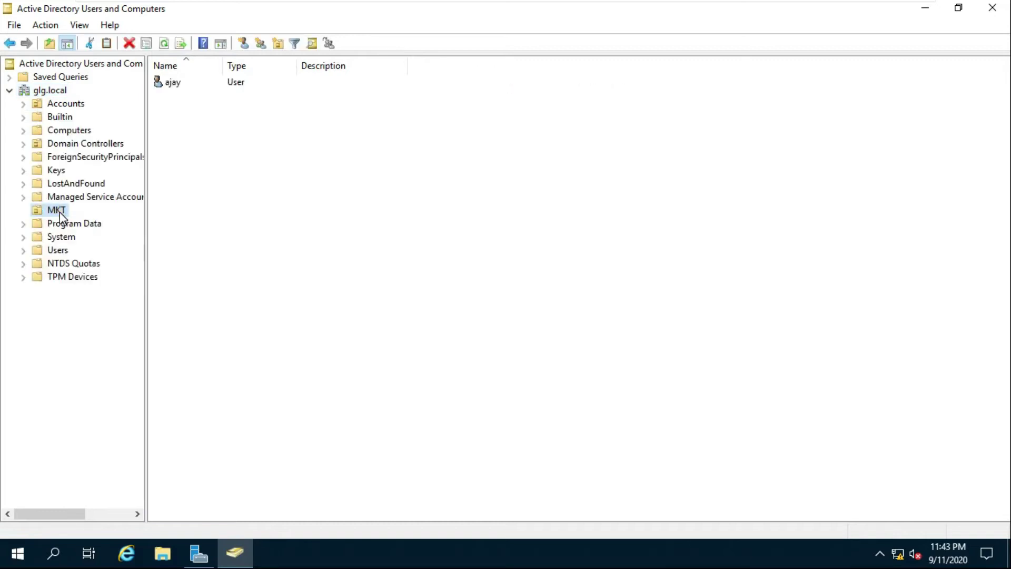
right_click(59, 212)
left_click(114, 422)
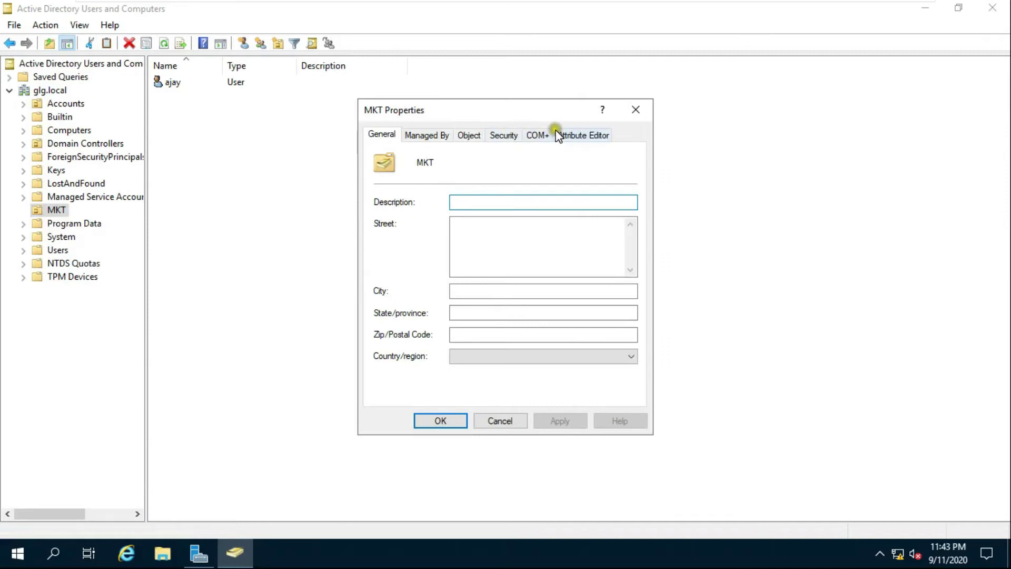
left_click(470, 135)
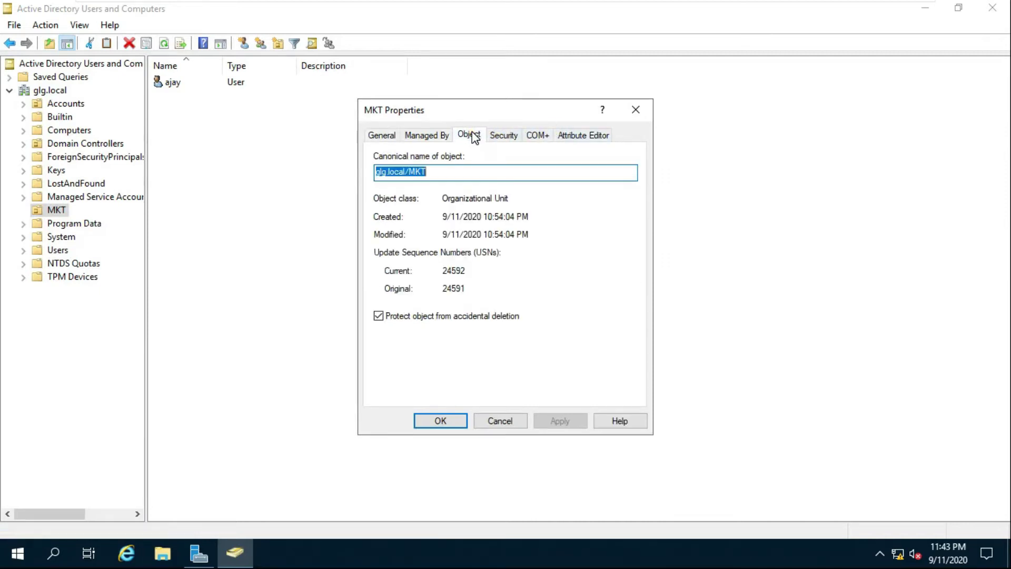
left_click(378, 315)
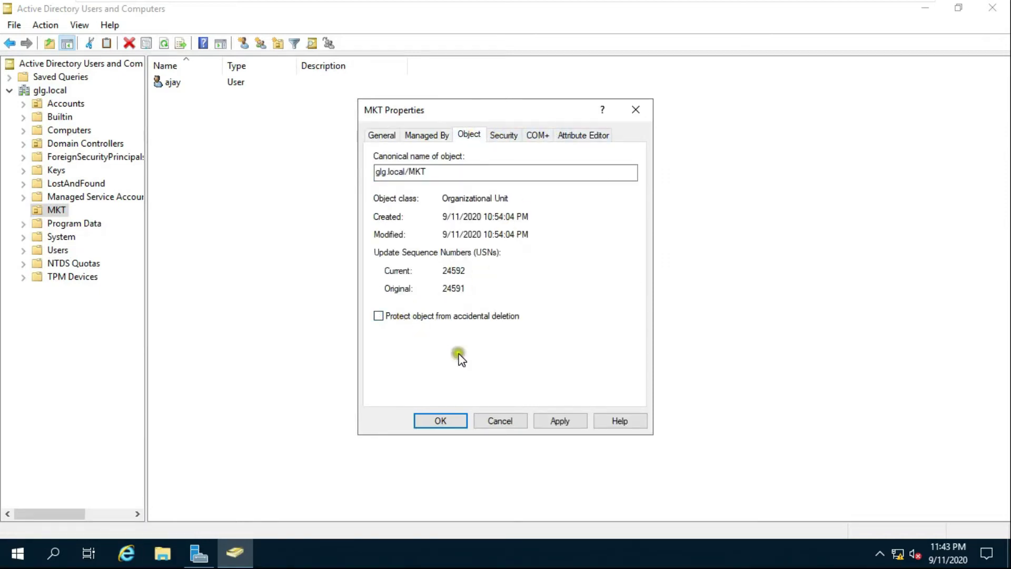
left_click(561, 421)
left_click(438, 422)
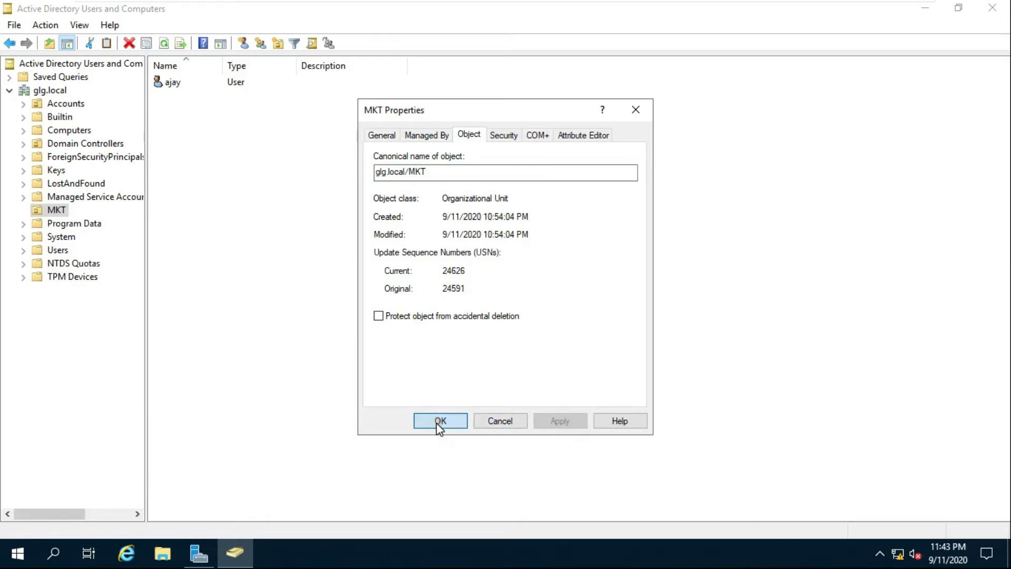
Delete the MKT OU and its user account using the Delete Subtree server control.
right_click(56, 208)
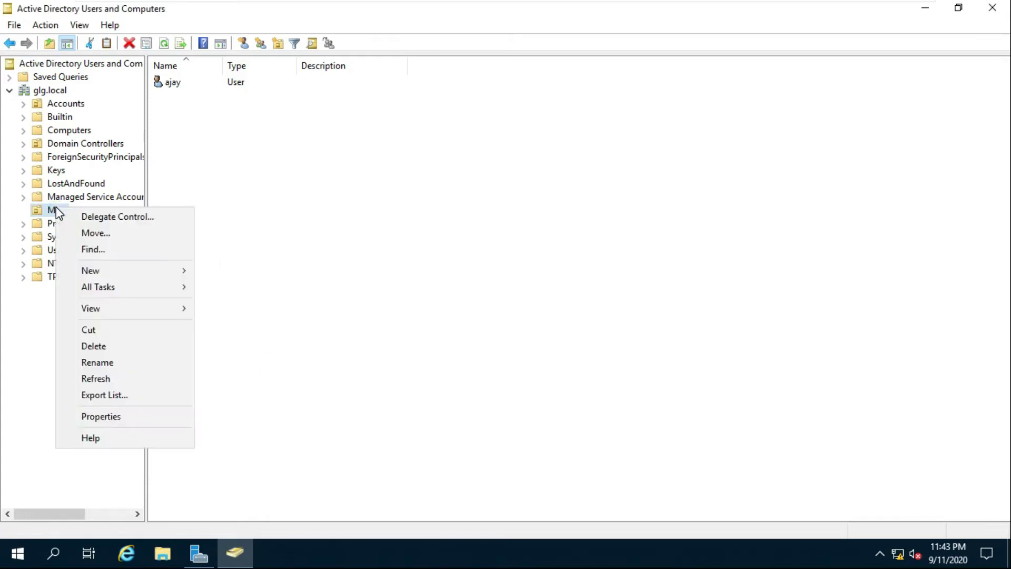
left_click(107, 350)
left_click(543, 331)
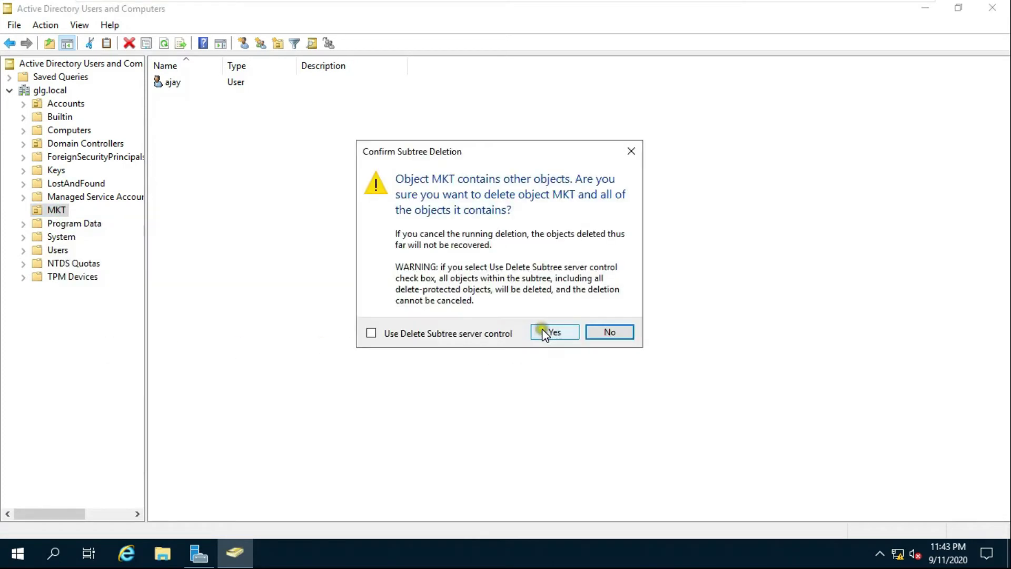
left_click(397, 333)
left_click(547, 333)
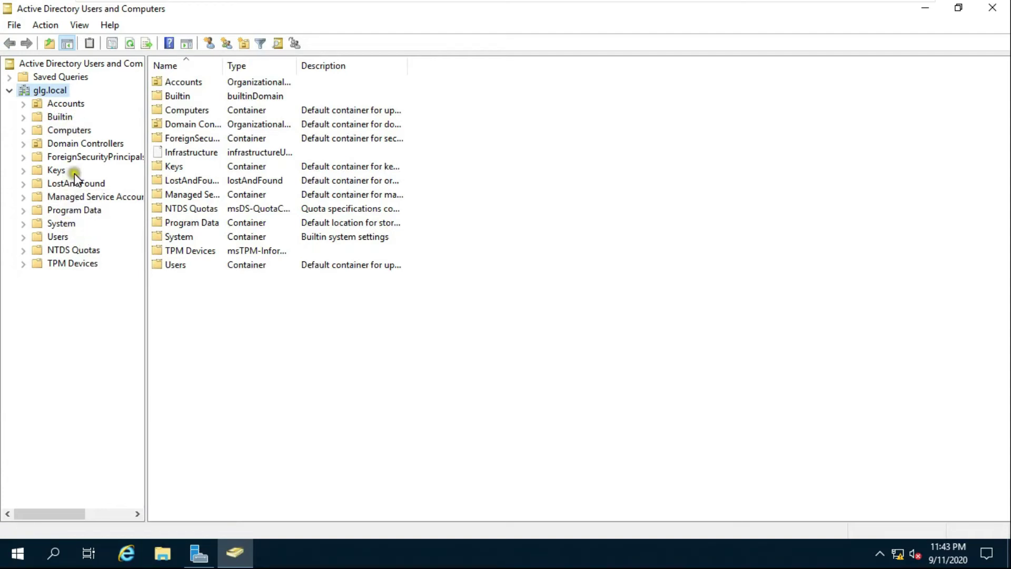
Clear Protect object from accidental deletion on the Accounts OU and apply it.
left_click(52, 108)
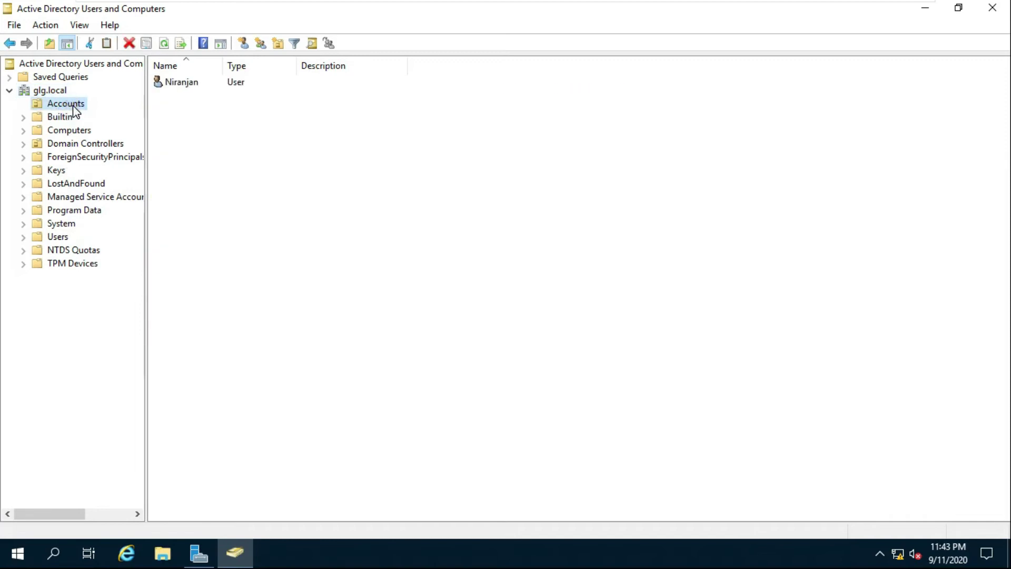
right_click(75, 111)
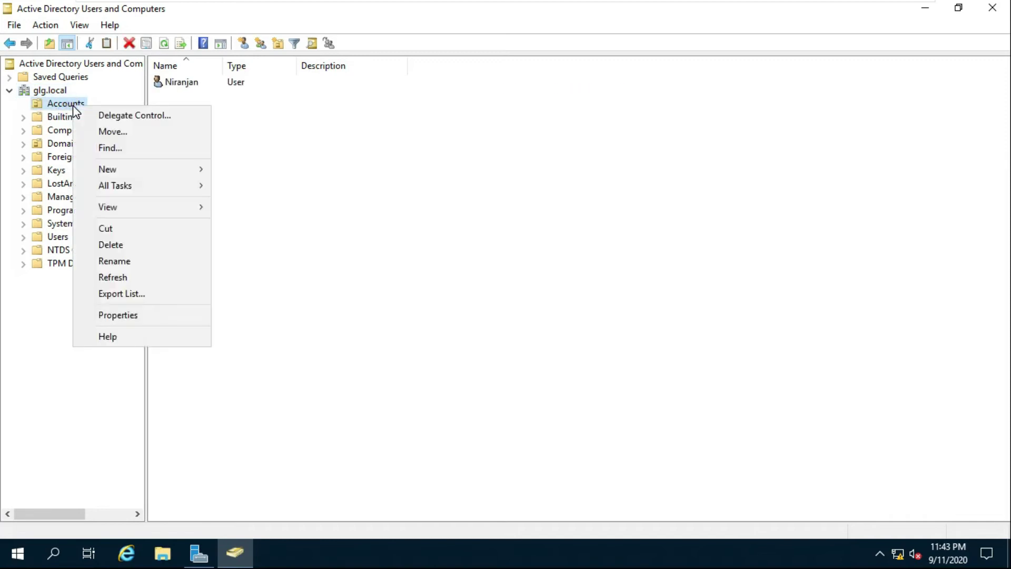
left_click(128, 315)
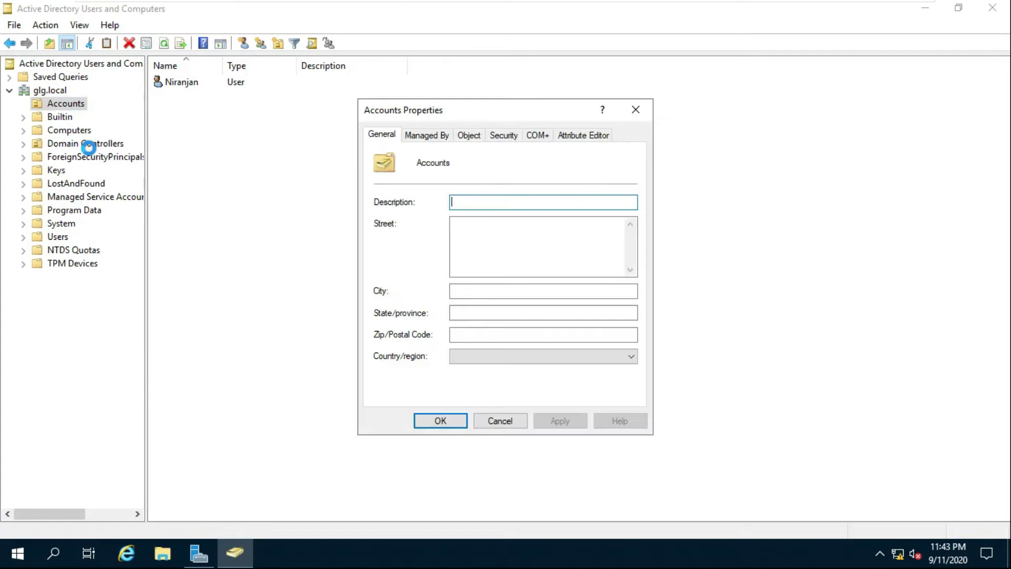
left_click(473, 139)
left_click(393, 317)
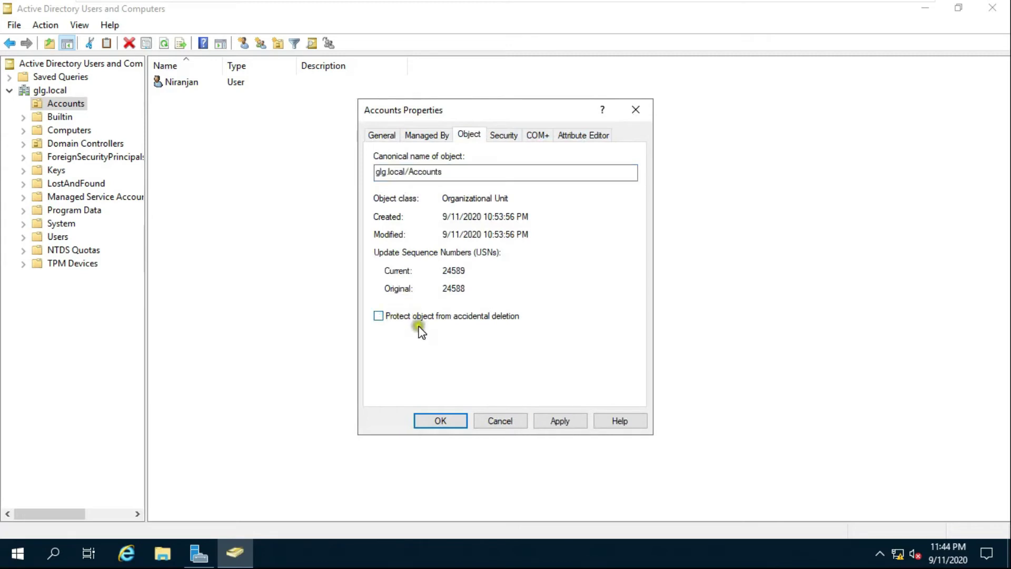
left_click(560, 421)
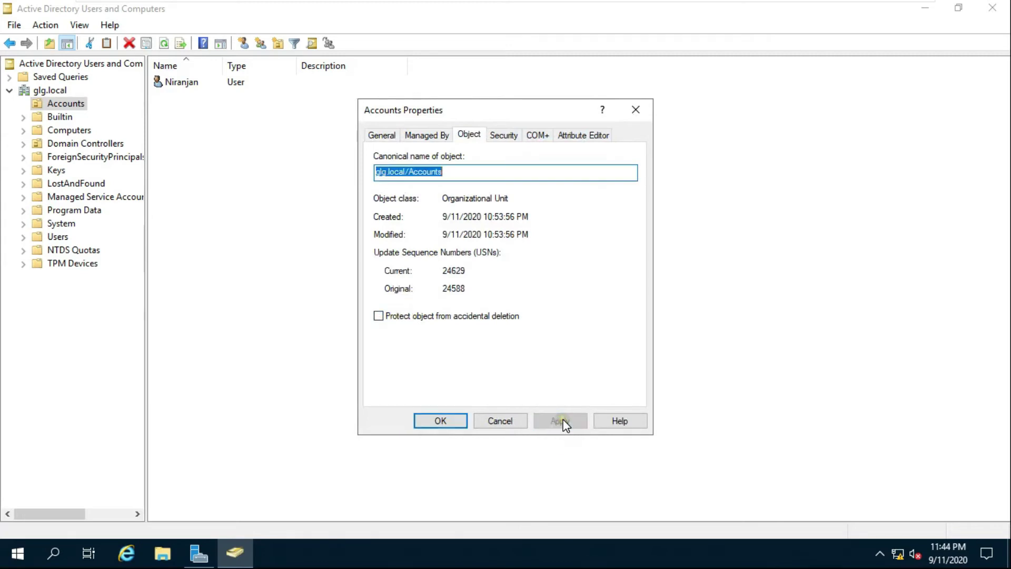
left_click(441, 420)
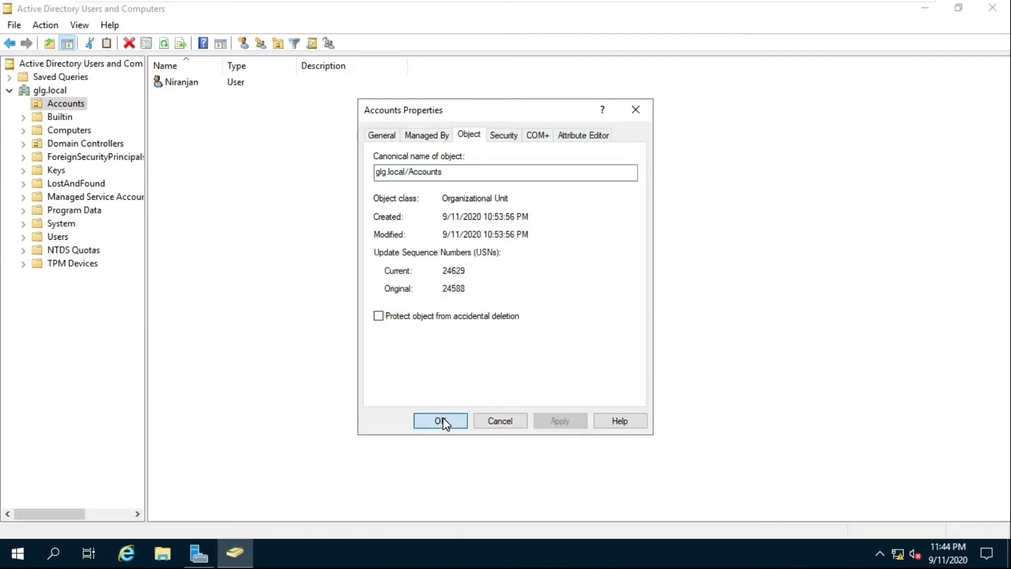
Delete the Accounts OU with its subtree, then switch Advanced Features off.
right_click(69, 104)
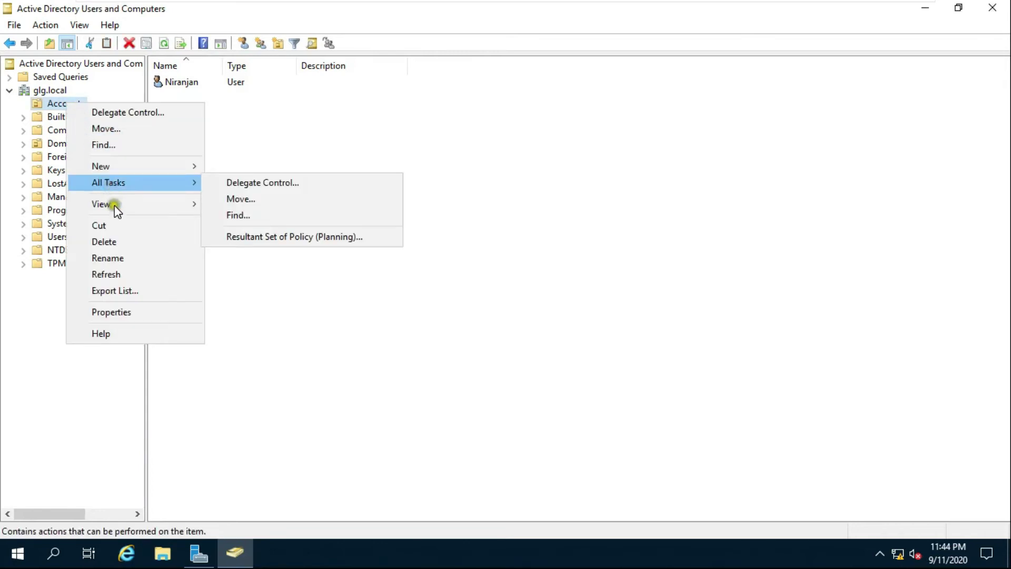
left_click(120, 242)
left_click(549, 327)
left_click(467, 333)
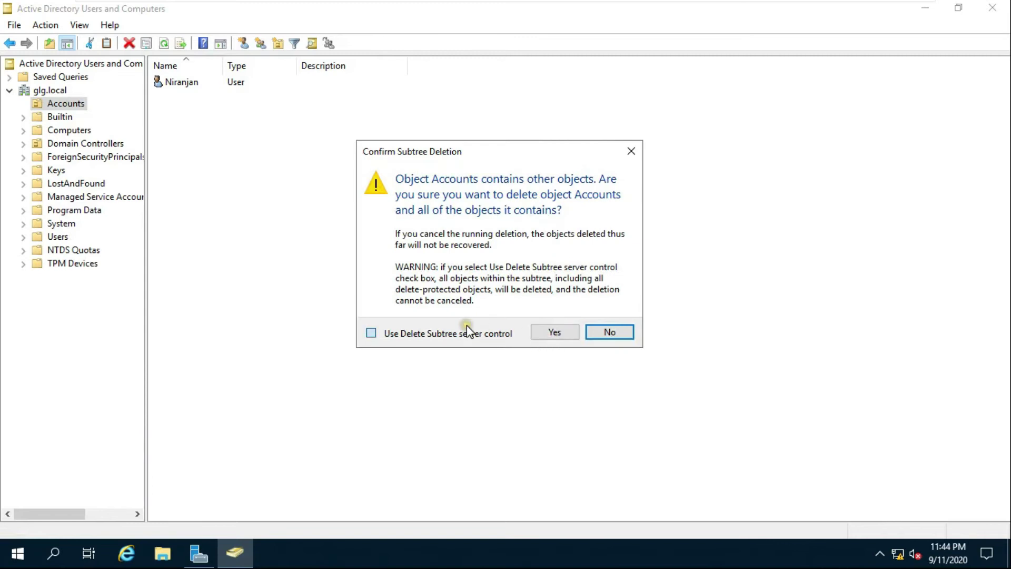
left_click(550, 333)
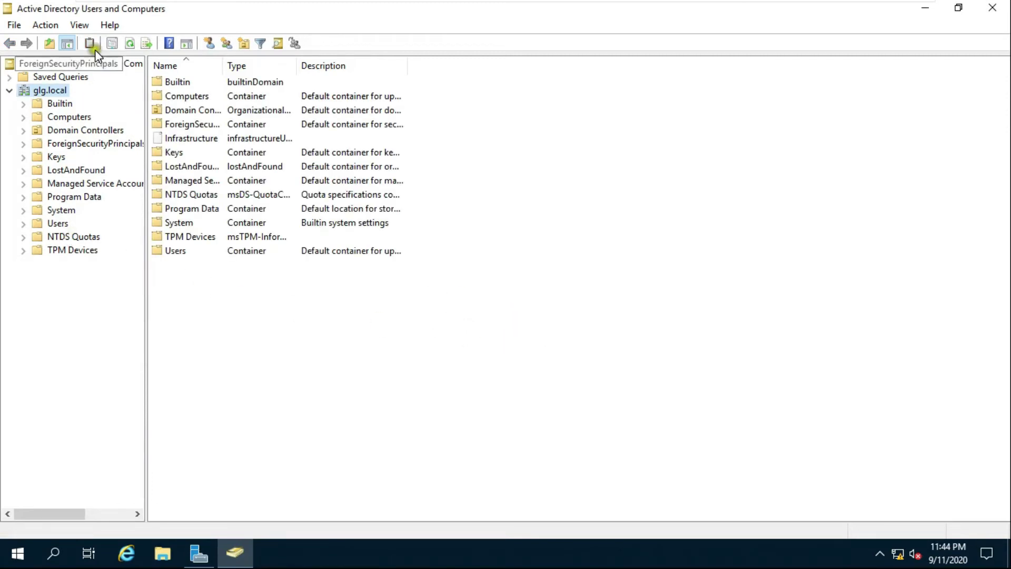
left_click(80, 23)
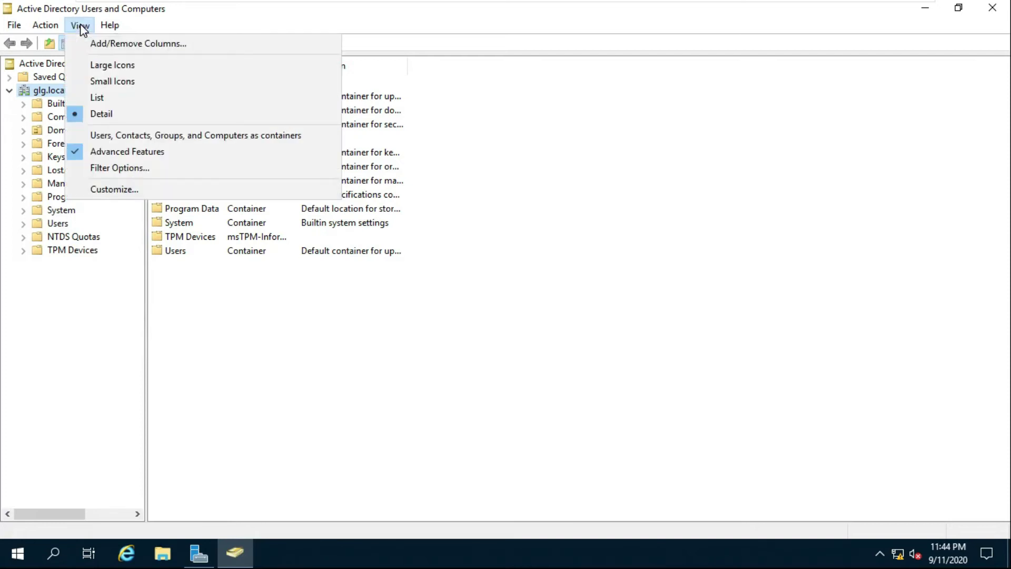
left_click(117, 151)
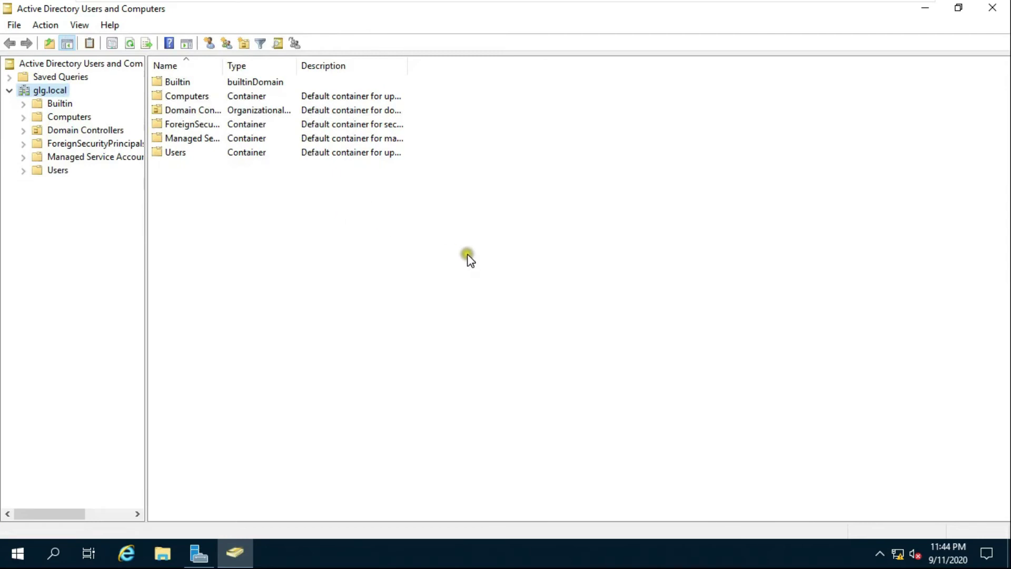
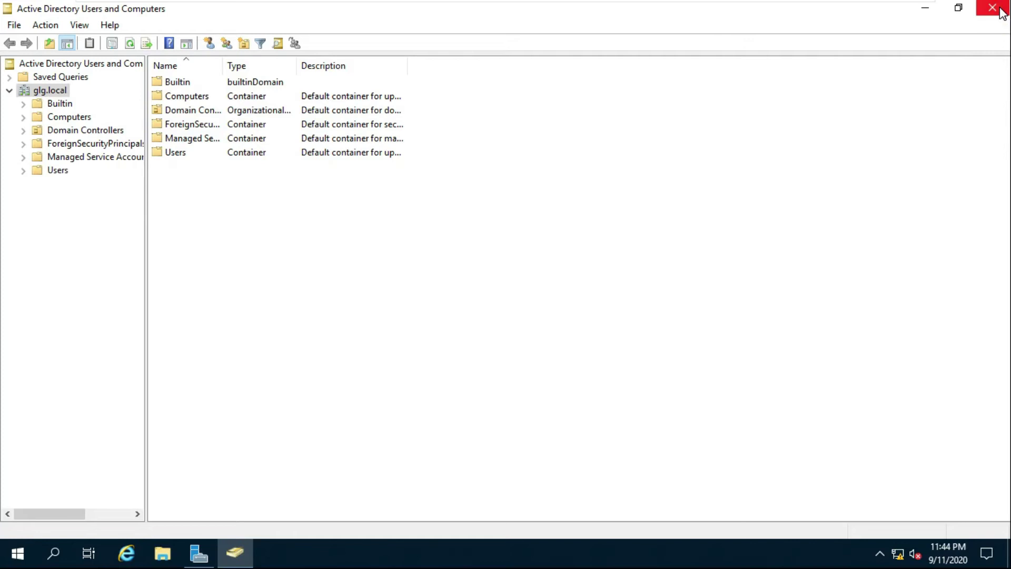
Close Active Directory Users and Computers, minimize Server Manager, and run gpupdate from the Run box.
left_click(1001, 11)
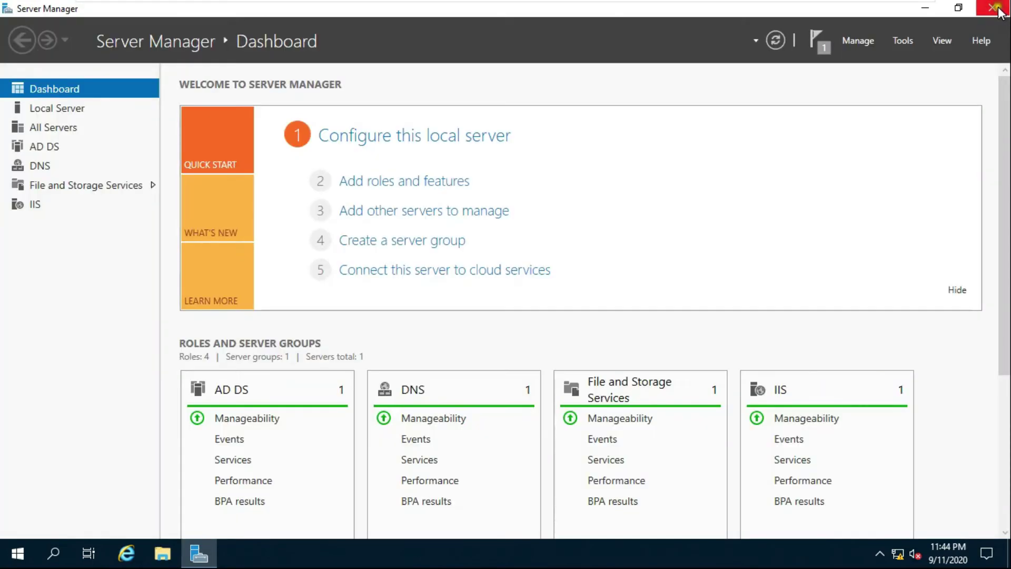
left_click(925, 9)
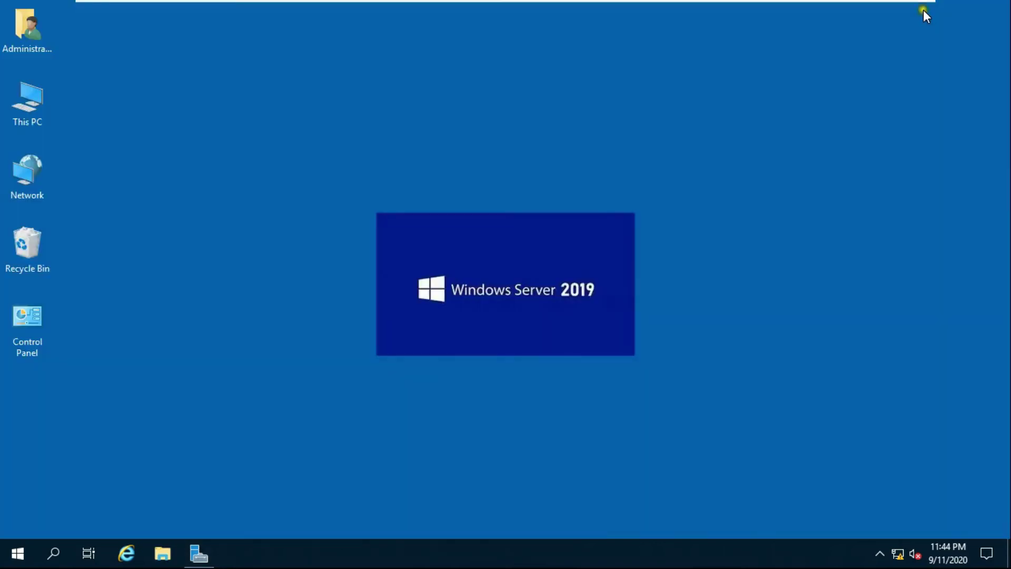
right_click(11, 554)
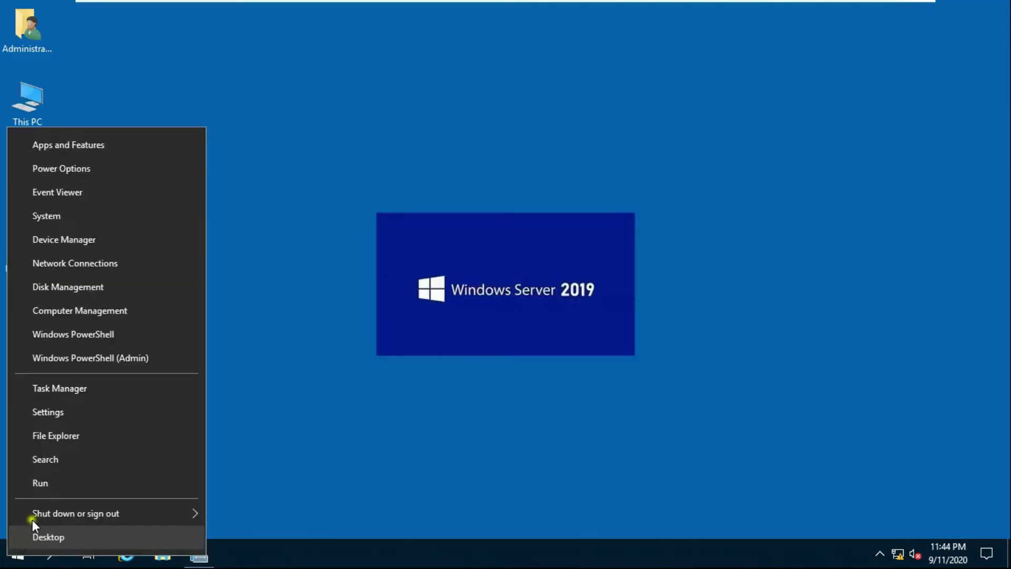
left_click(51, 484)
left_click(113, 508)
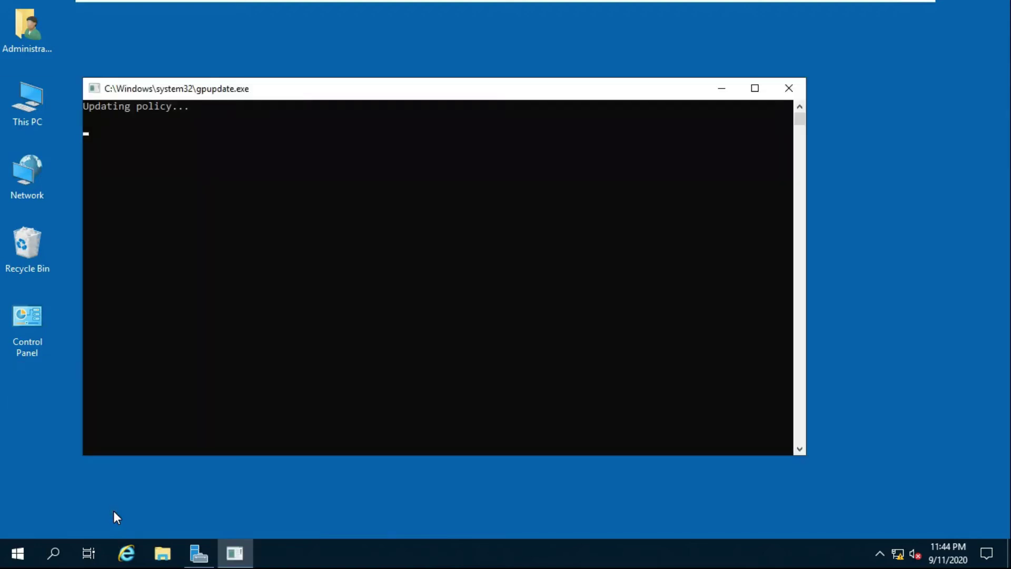
left_click_drag(419, 93, 496, 22)
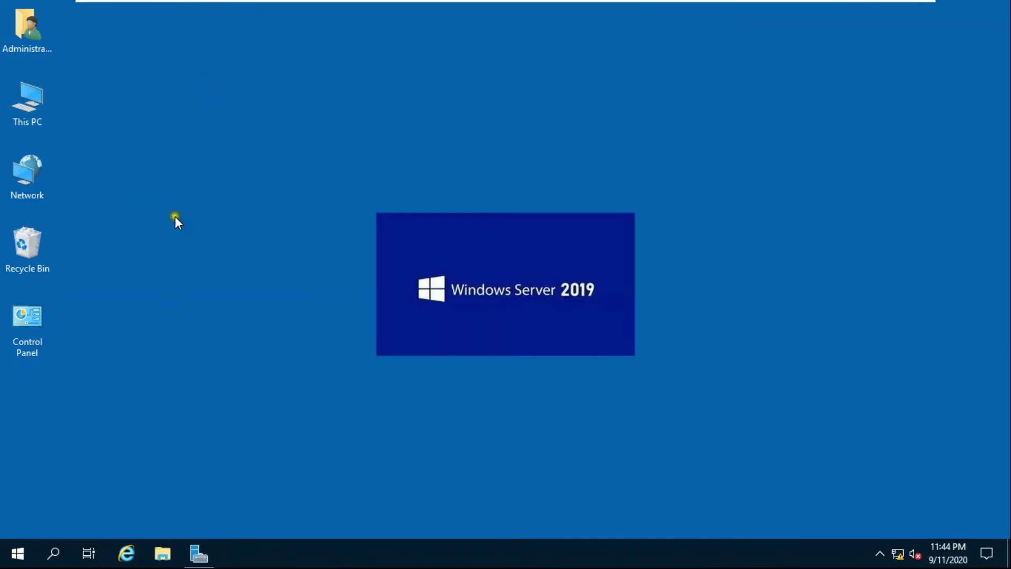
Refresh the desktop and launch msconfig from the Run box.
right_click(158, 208)
left_click(211, 249)
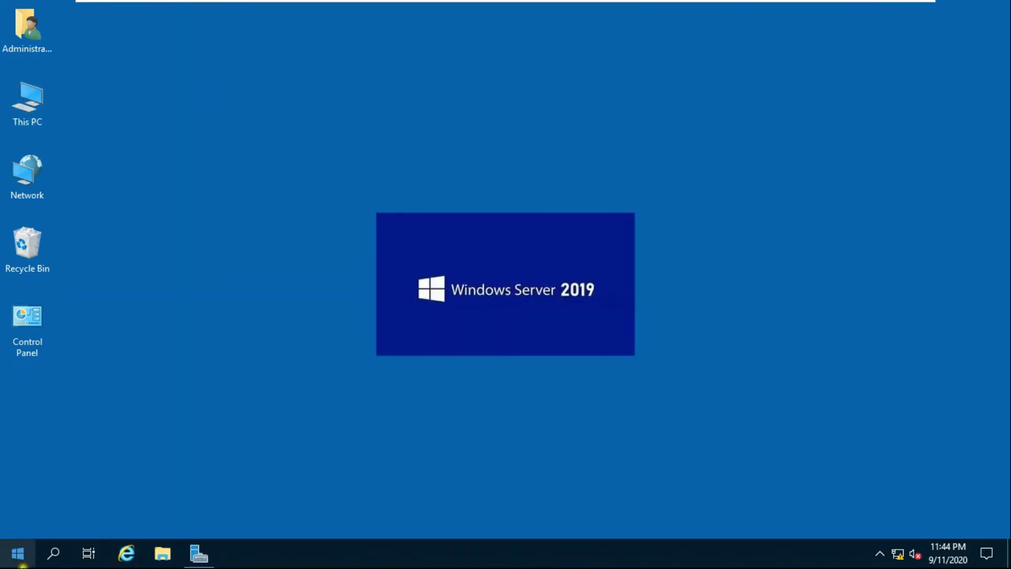
right_click(18, 552)
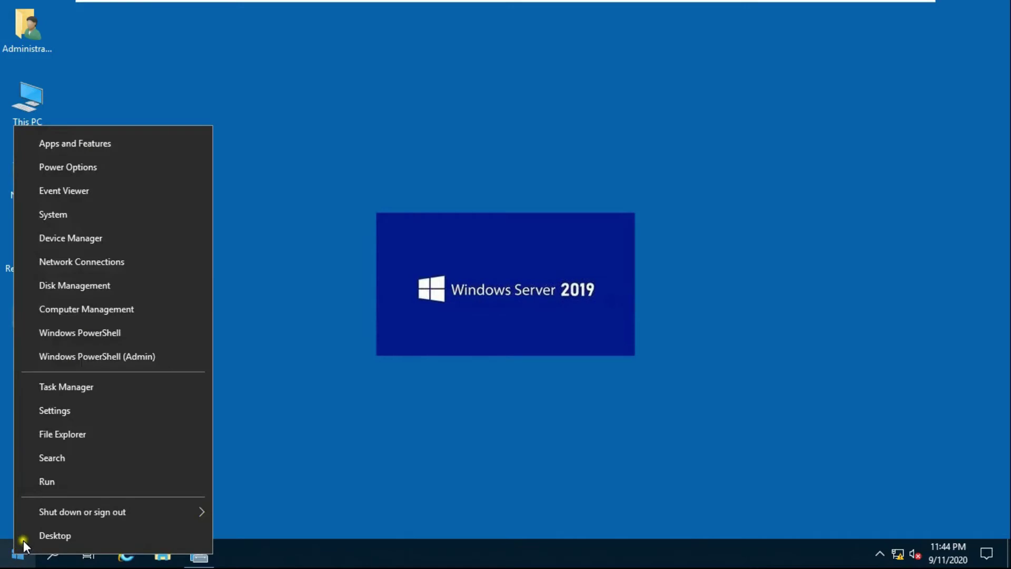
left_click(66, 480)
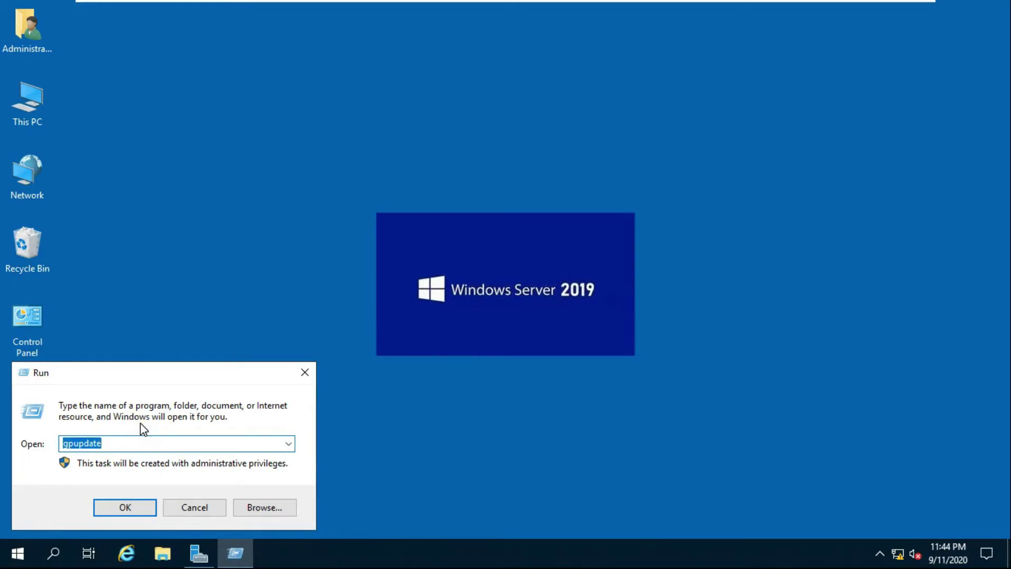
type("msconfig")
key("Return")
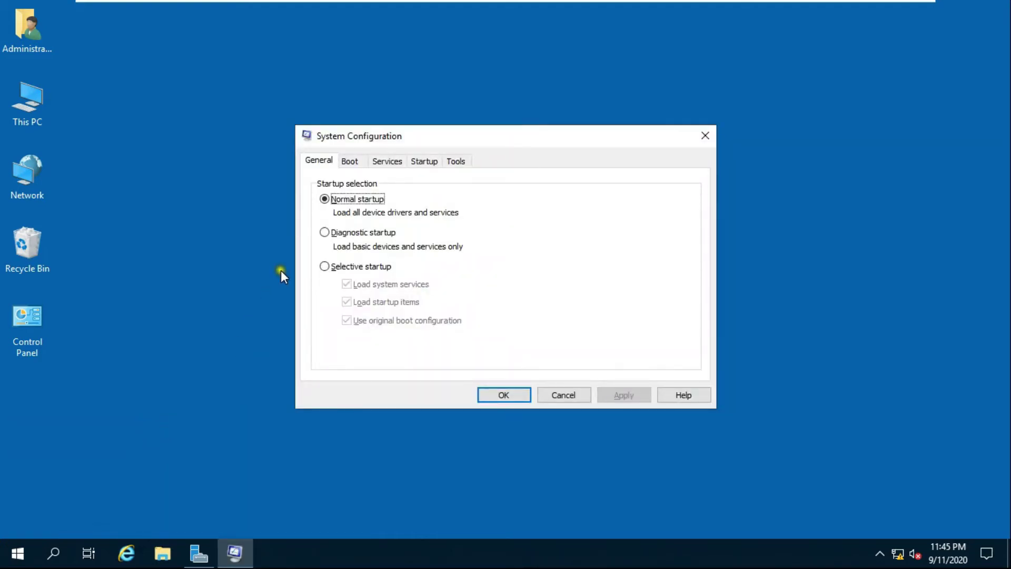
Enable Safe boot with Active Directory repair on the Boot tab, apply it, and restart the server.
left_click(350, 160)
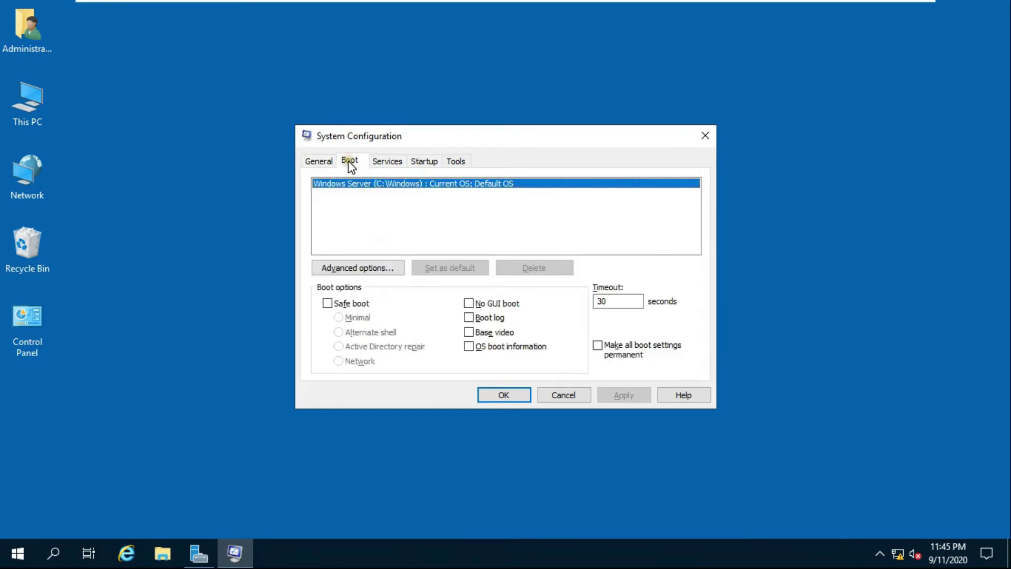
left_click(326, 305)
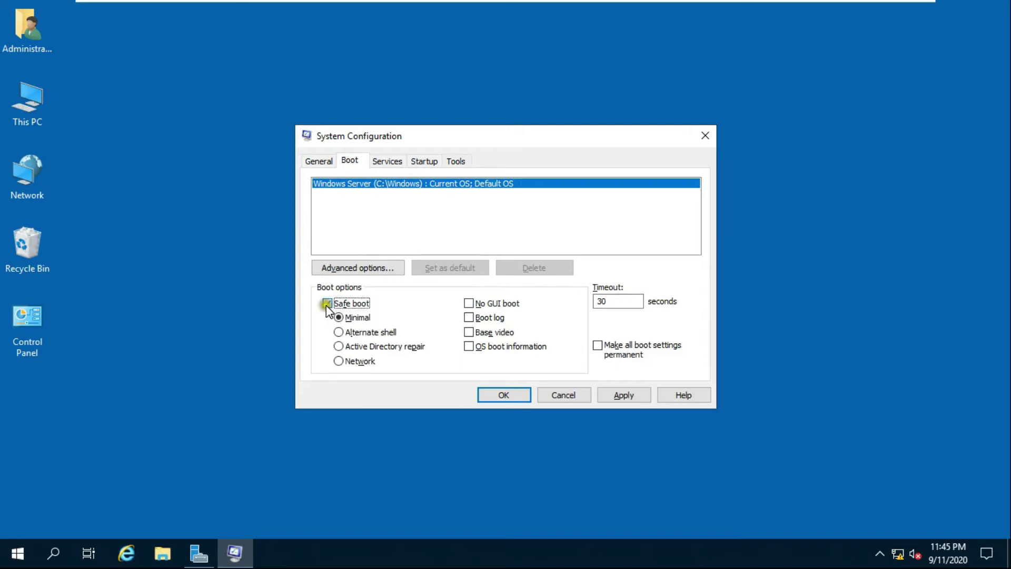
left_click(350, 346)
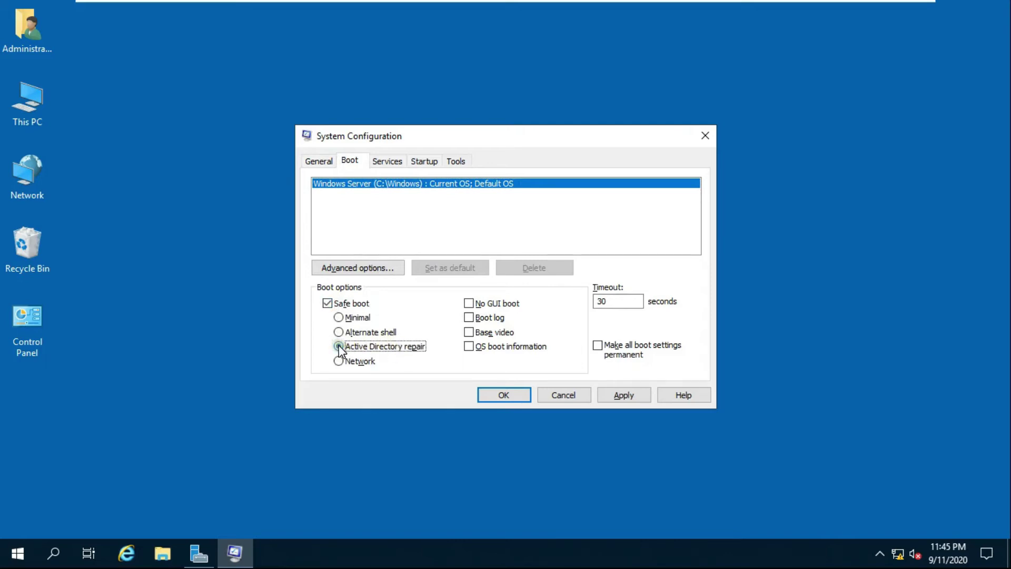
left_click(604, 393)
left_click(506, 395)
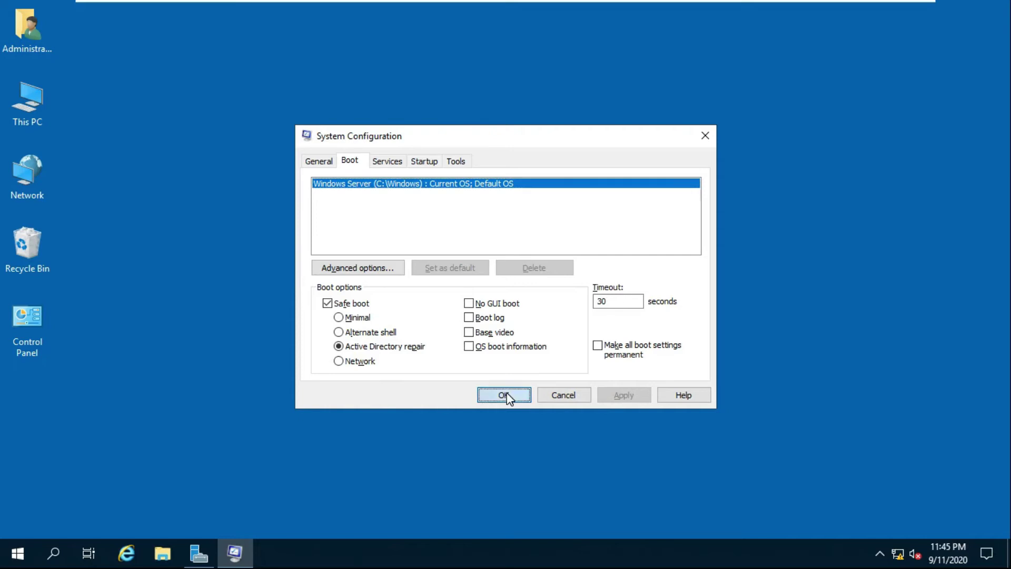
left_click(506, 395)
left_click(462, 306)
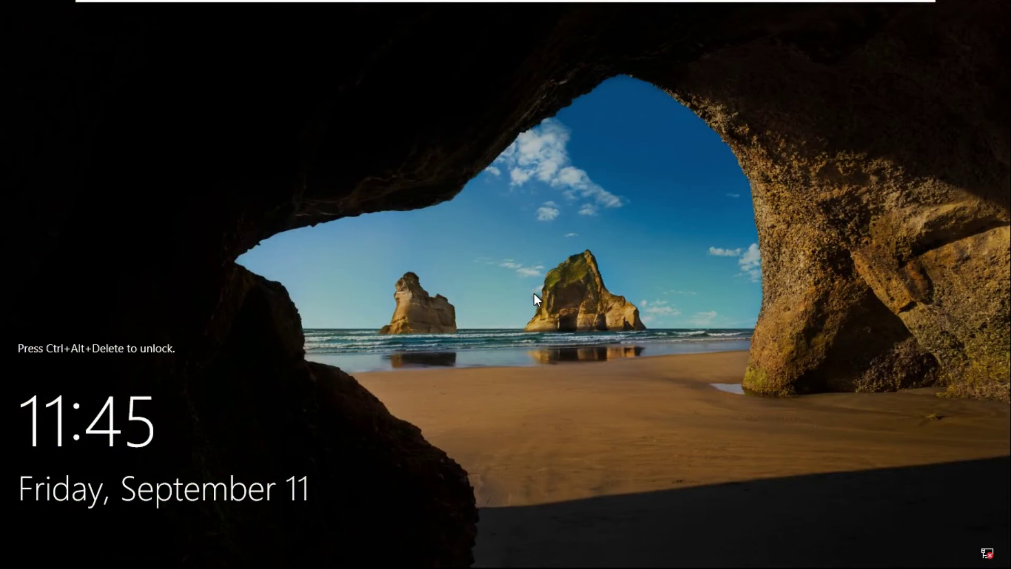
Press Ctrl+Alt+Delete on the lock screen and choose Other user to sign in.
key("ctrl+alt+Delete")
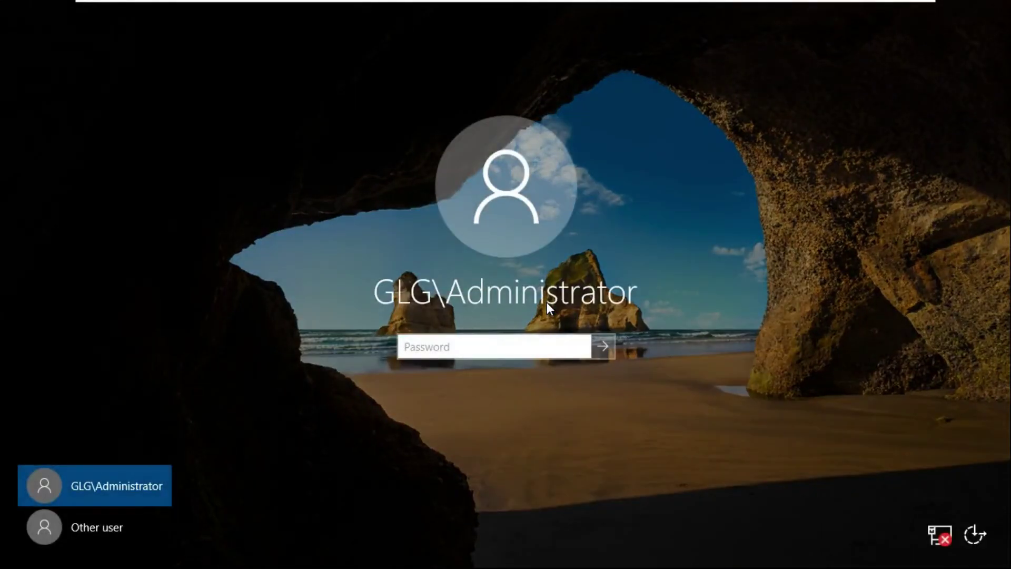
left_click(93, 527)
Sign in as administrator using the DSRM password.
type("a")
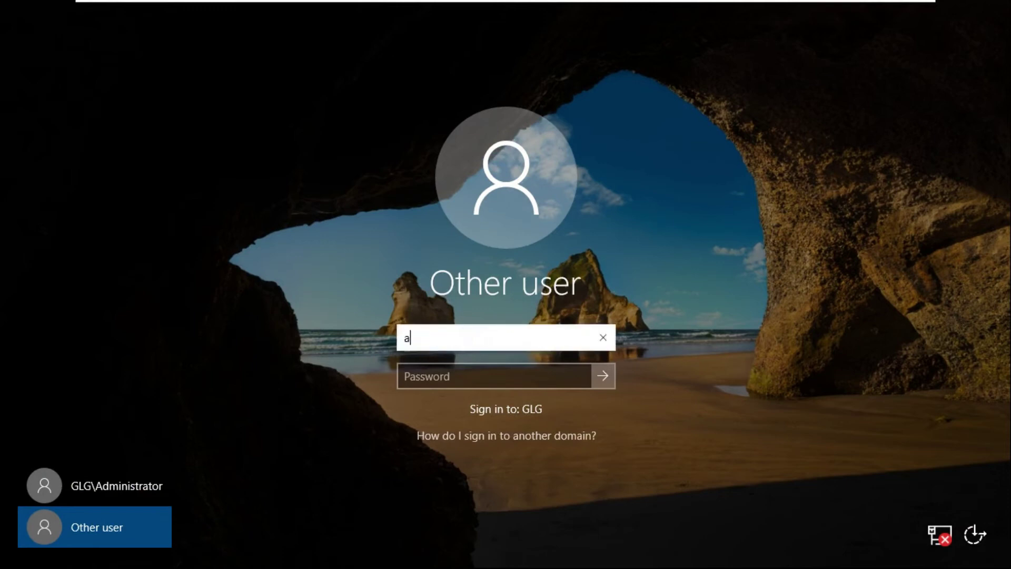
type("dministrator")
key("Tab")
type("*******")
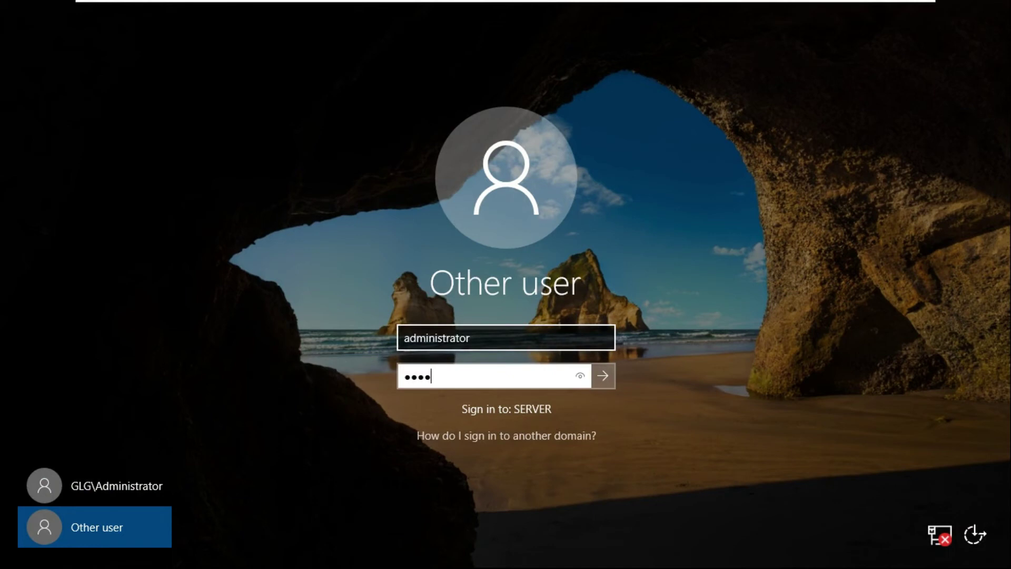
key("Return")
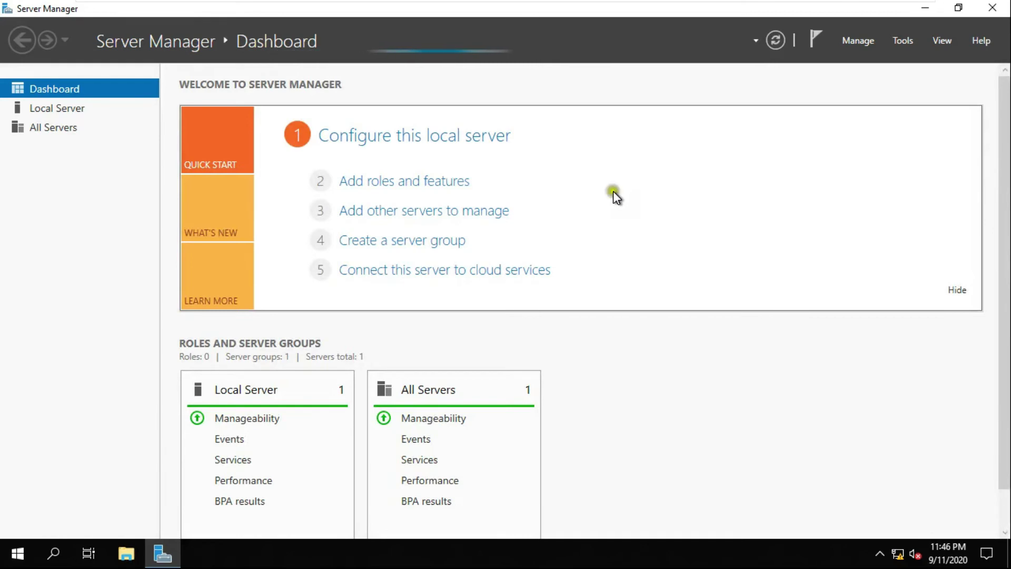
Launch Windows Server Backup from Server Manager's Tools menu.
left_click(900, 41)
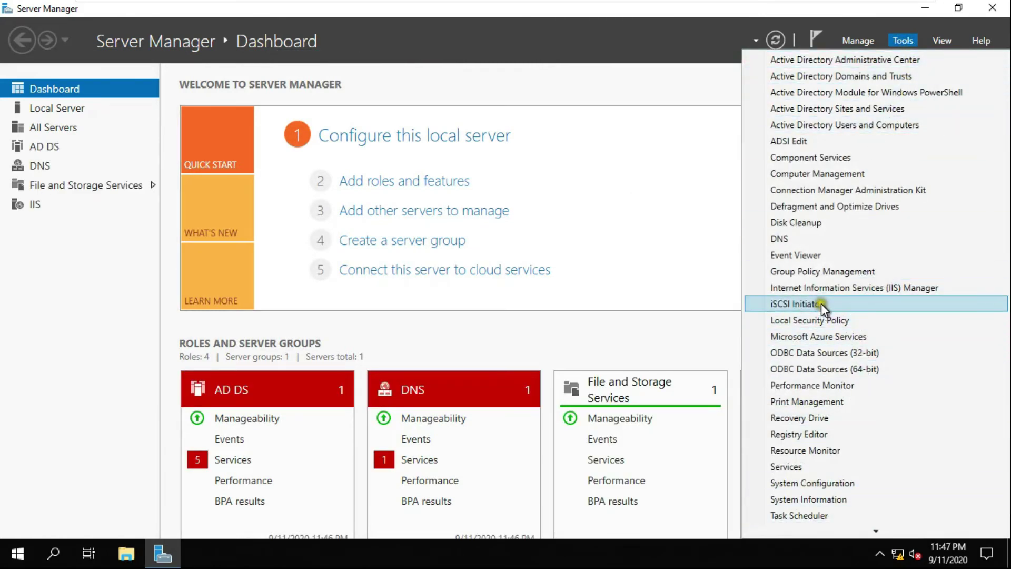
scroll(820, 304, "down", 2)
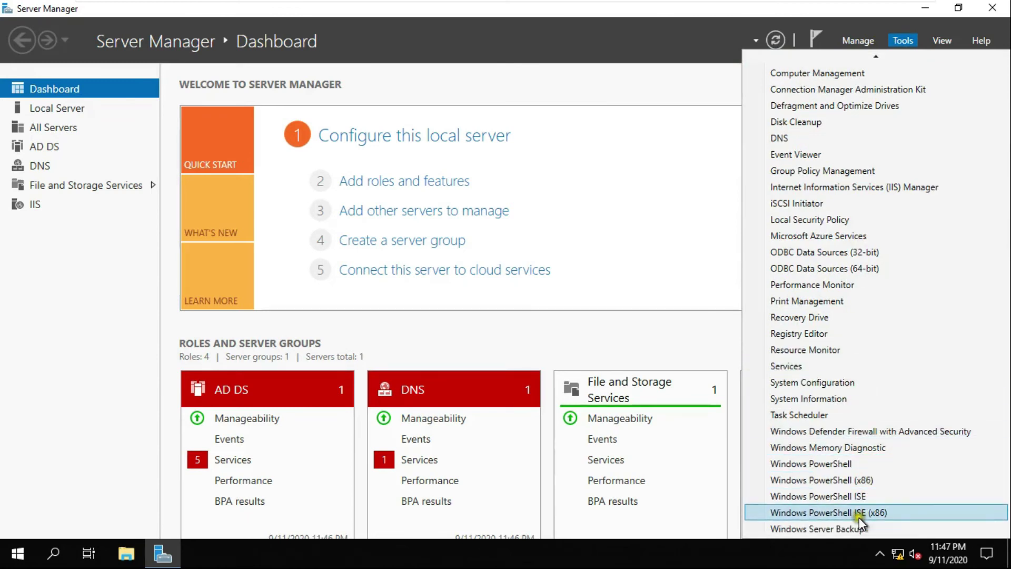
left_click(828, 528)
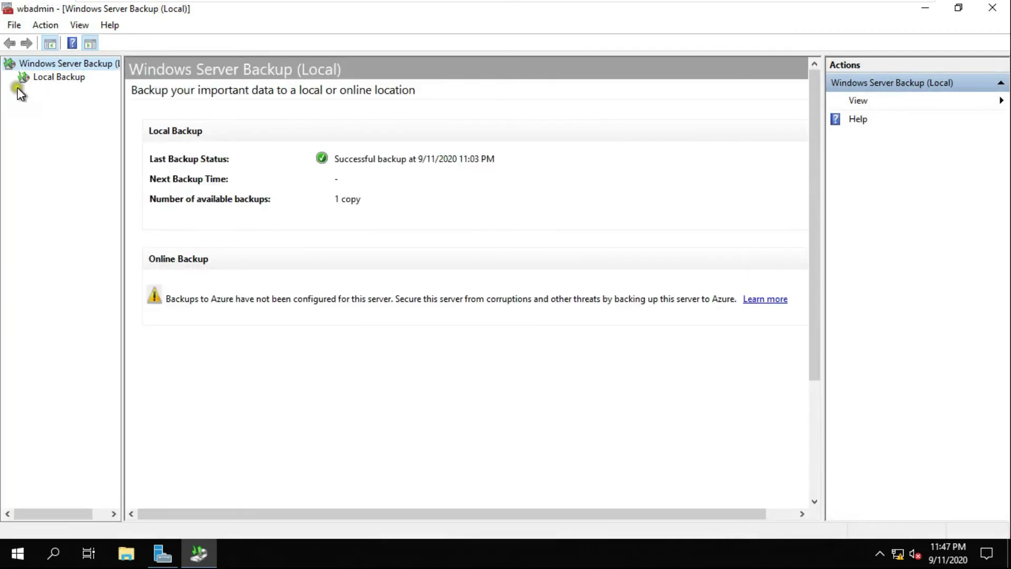
Select Local Backup and start Recover from the Actions pane.
left_click(36, 79)
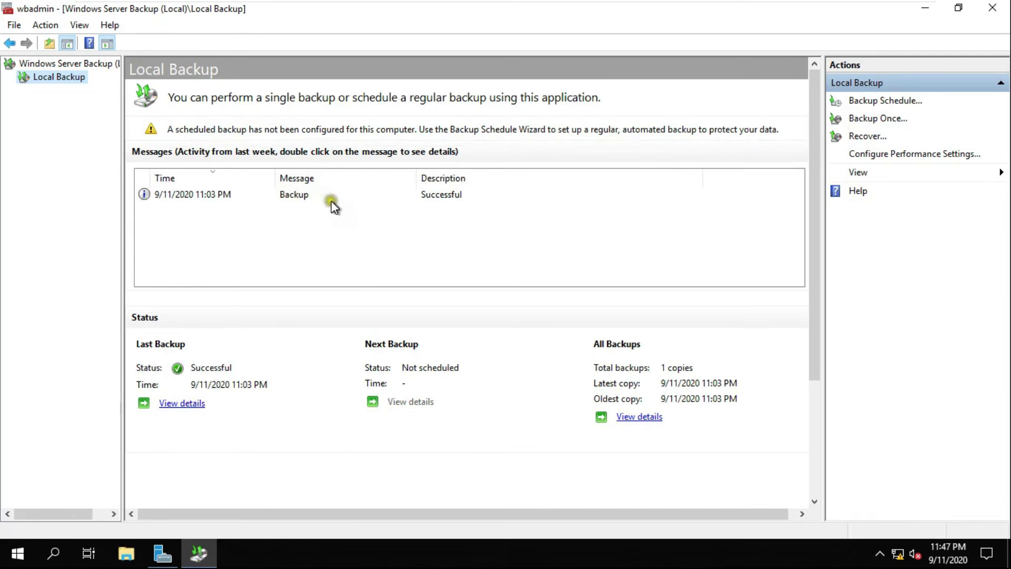
left_click(866, 136)
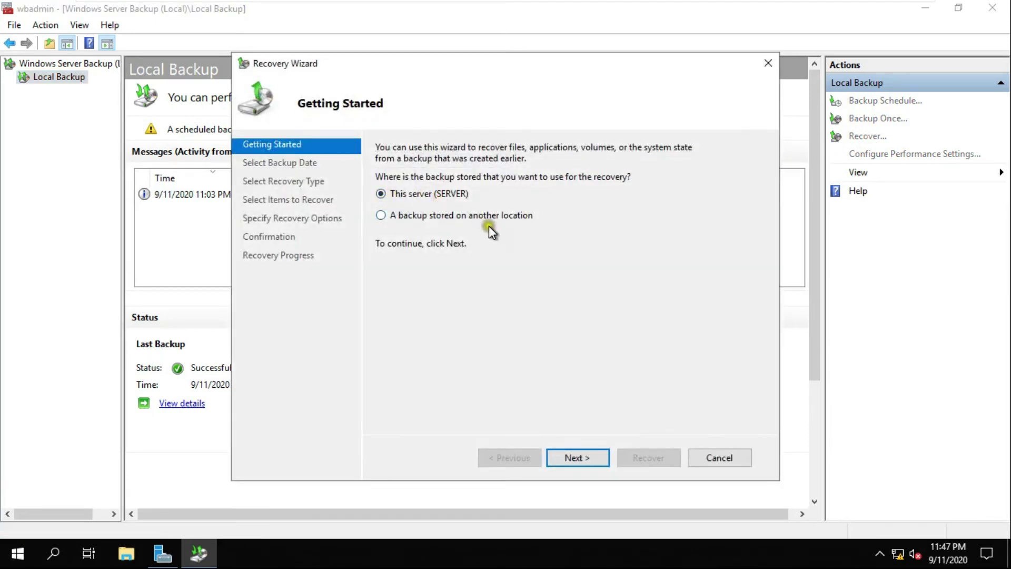
Restore the 9/11/2020 11:03 PM backup's system state authoritatively to the original location, then start recovery.
left_click(577, 458)
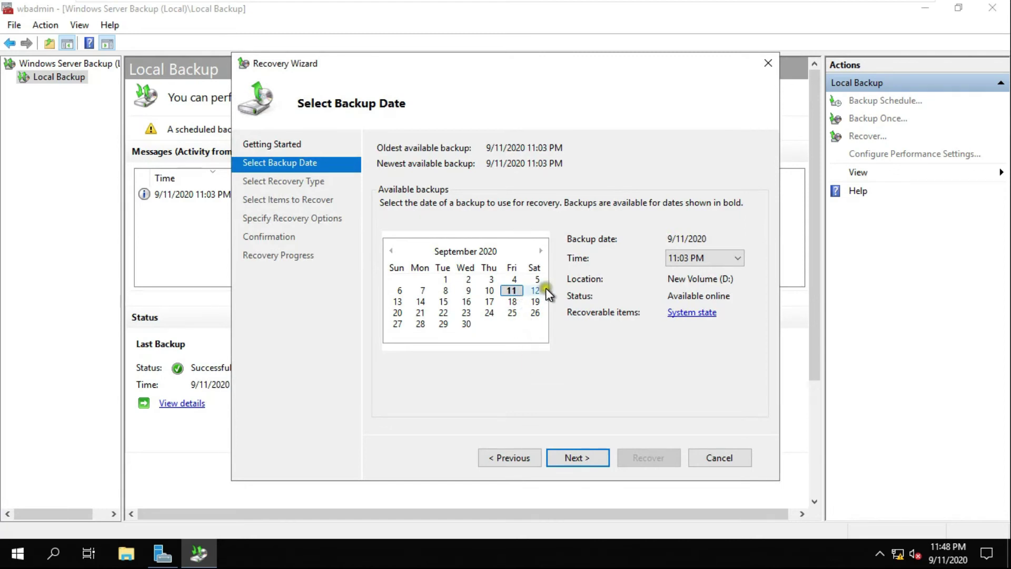
left_click(588, 460)
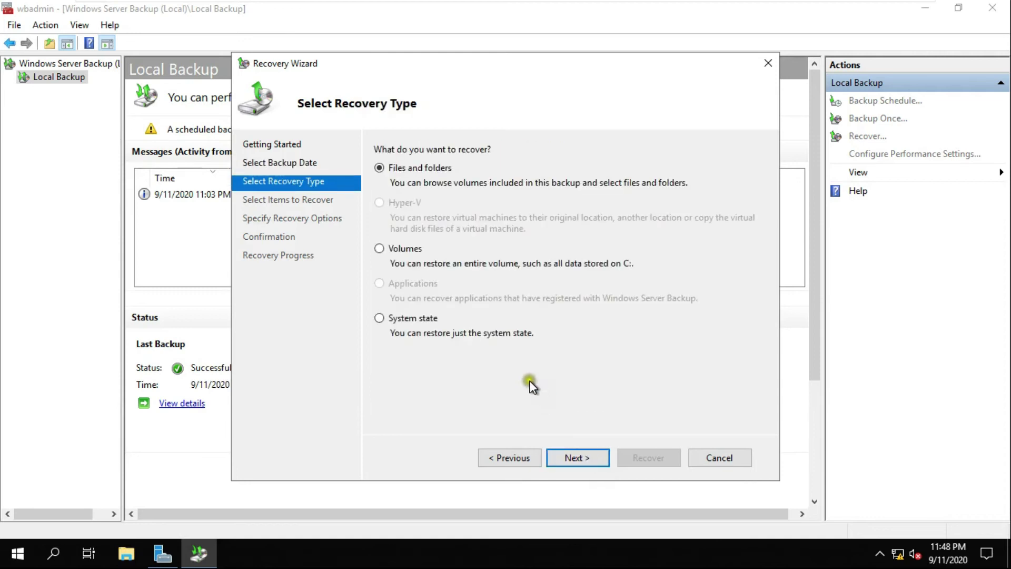
left_click(381, 315)
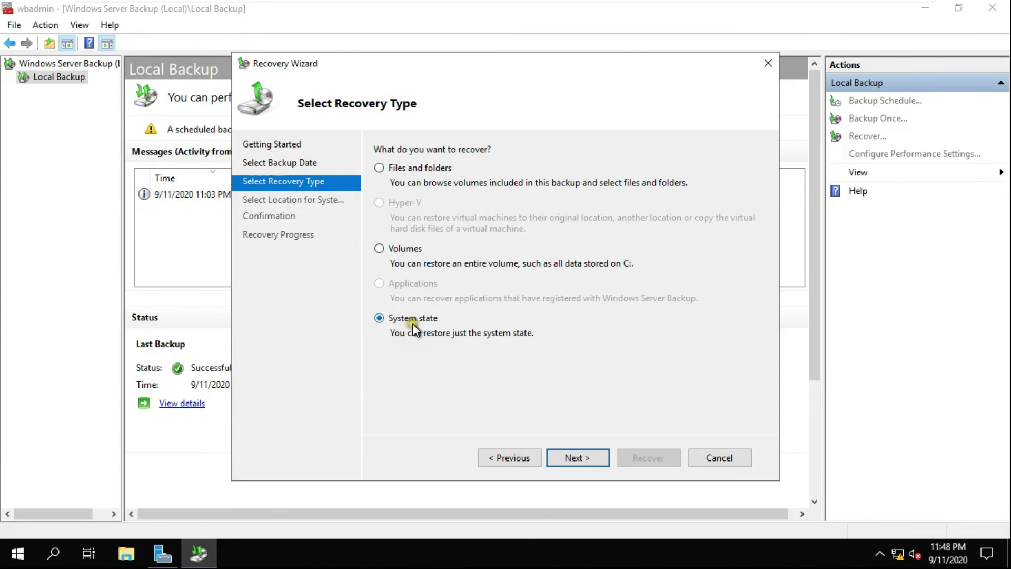
left_click(578, 459)
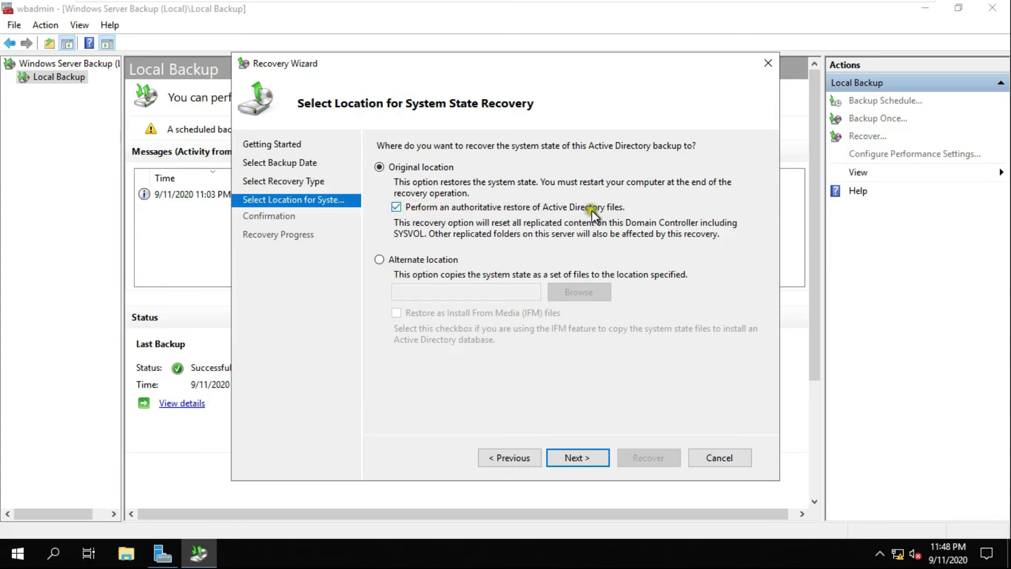
left_click(584, 456)
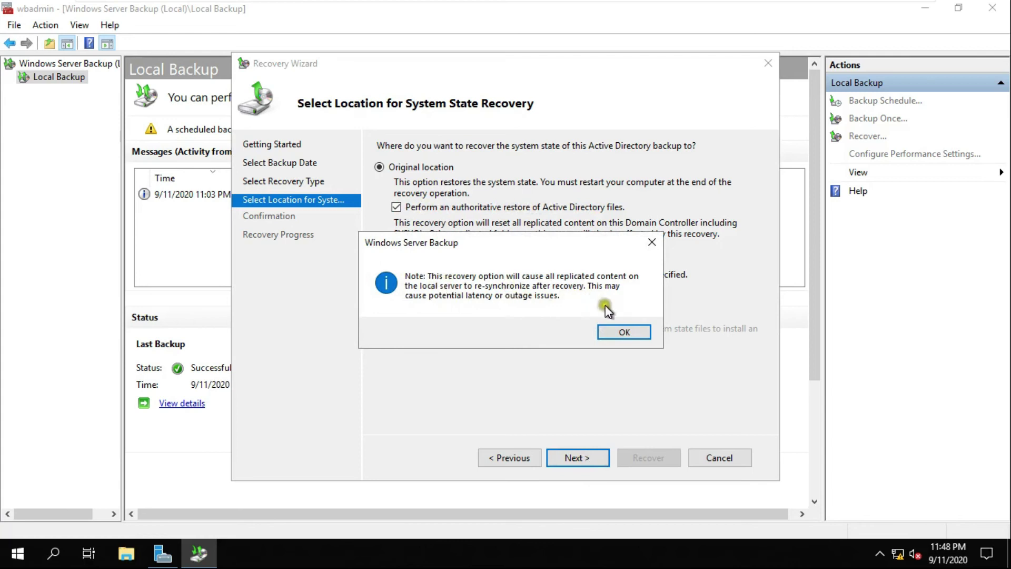
left_click(624, 331)
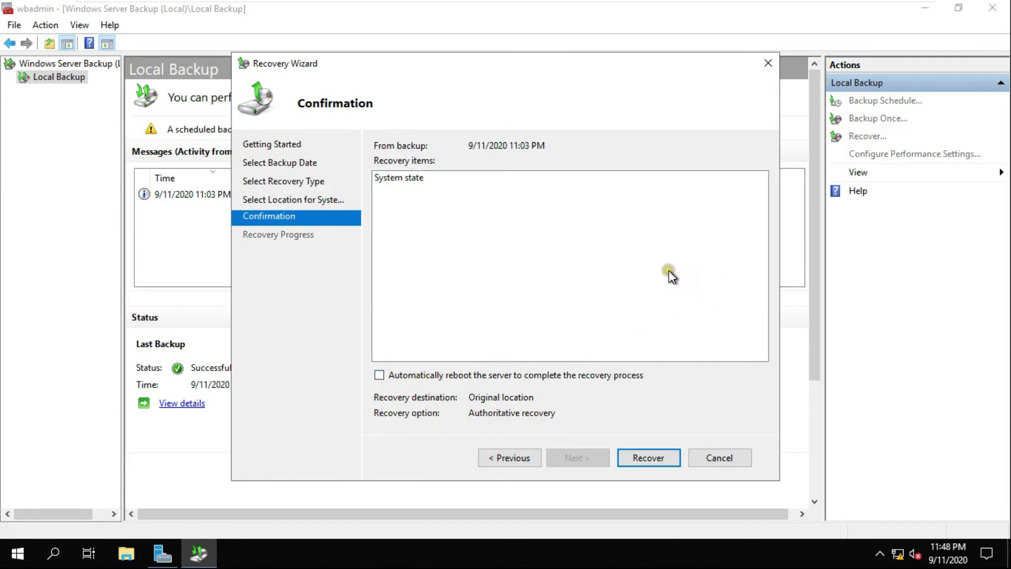
left_click(660, 457)
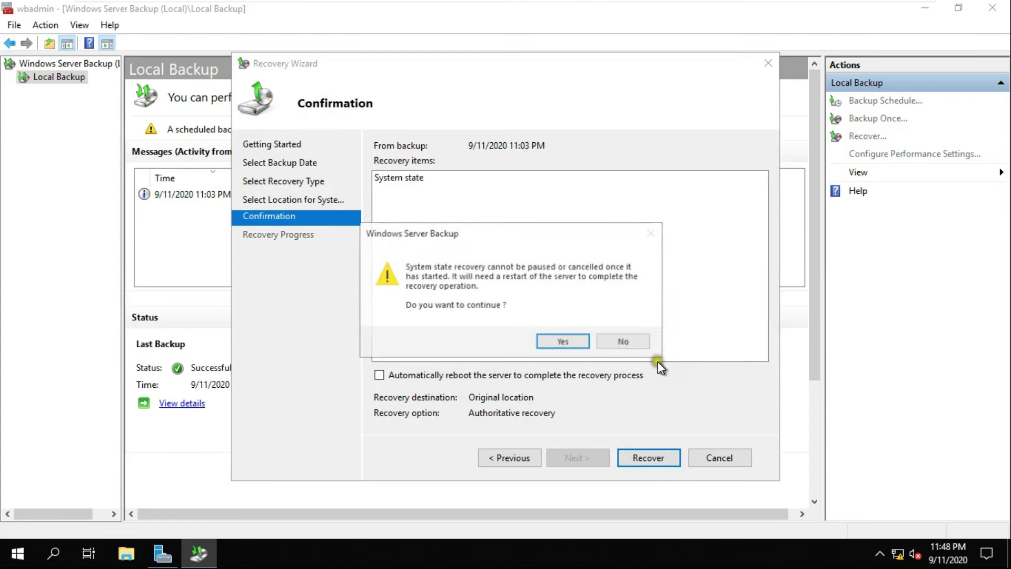
Confirm the system state recovery, let it finish, and restart the server.
left_click(554, 342)
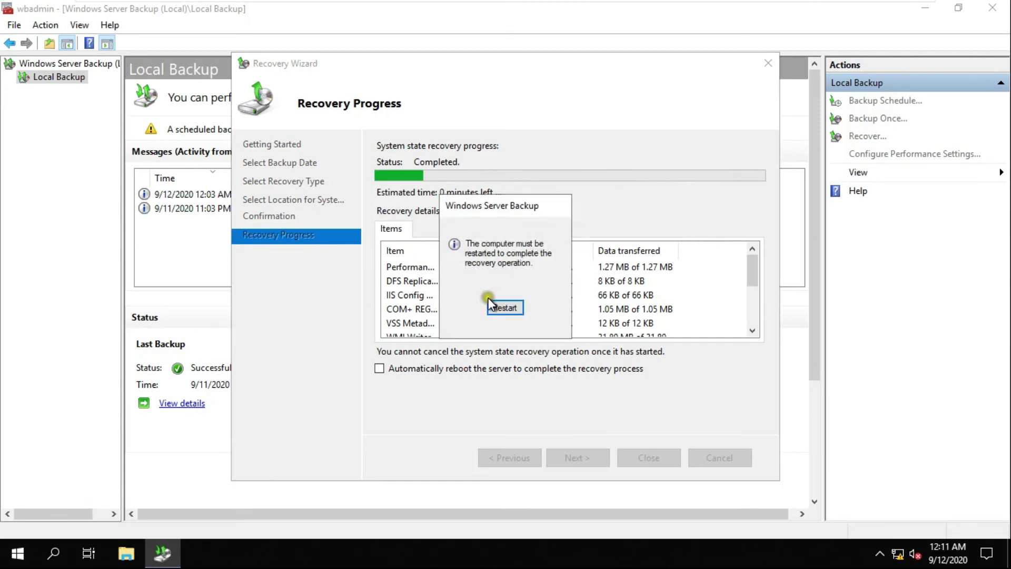
left_click(503, 307)
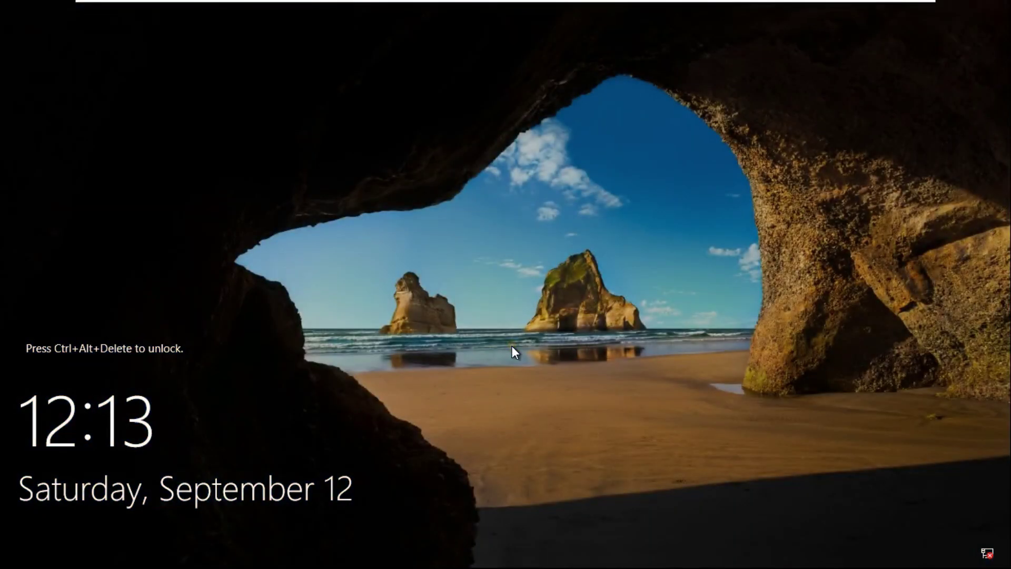
Sign in through Other user as administrator with the account password.
key("ctrl+alt+Delete")
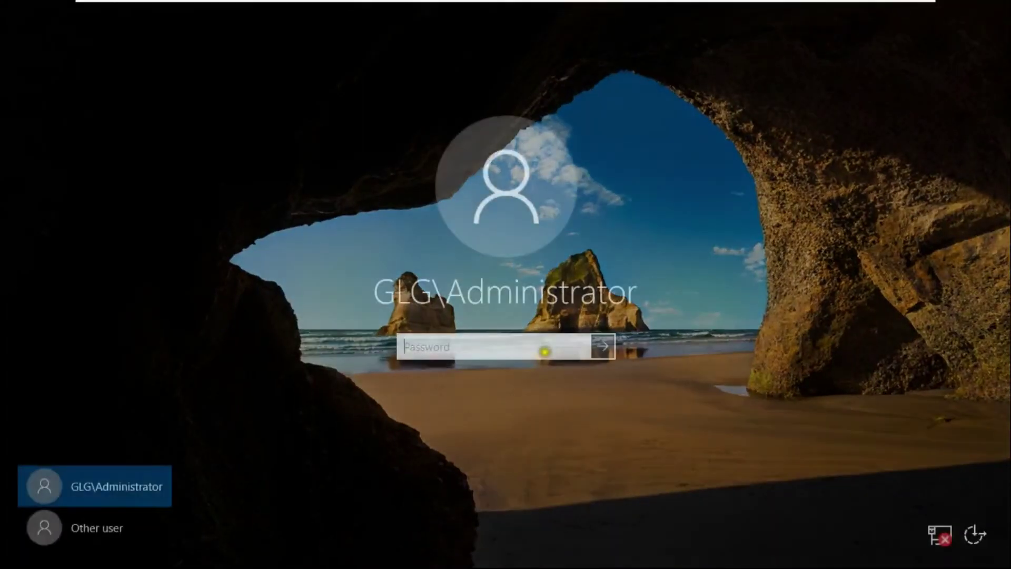
left_click(99, 528)
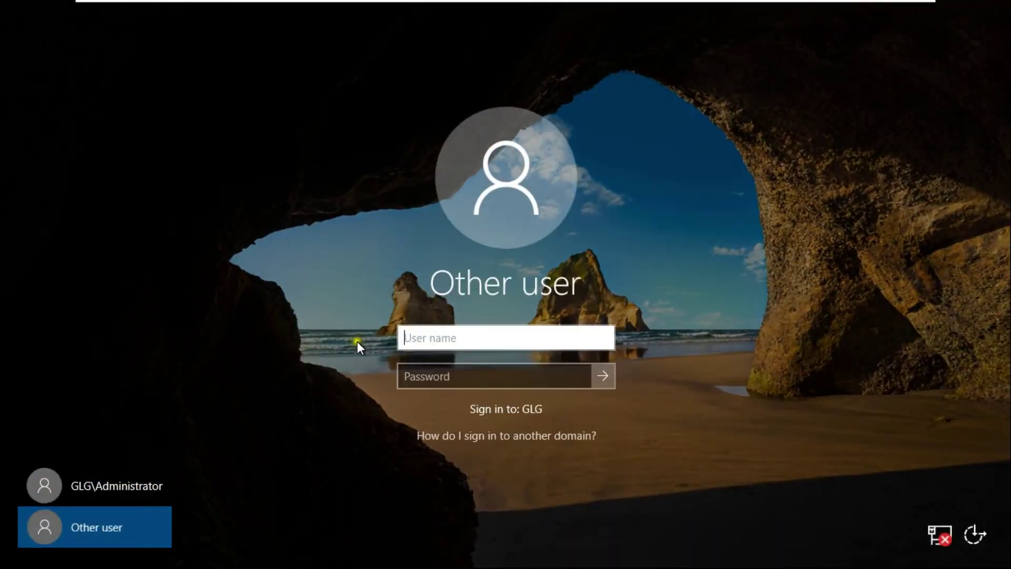
type("admini")
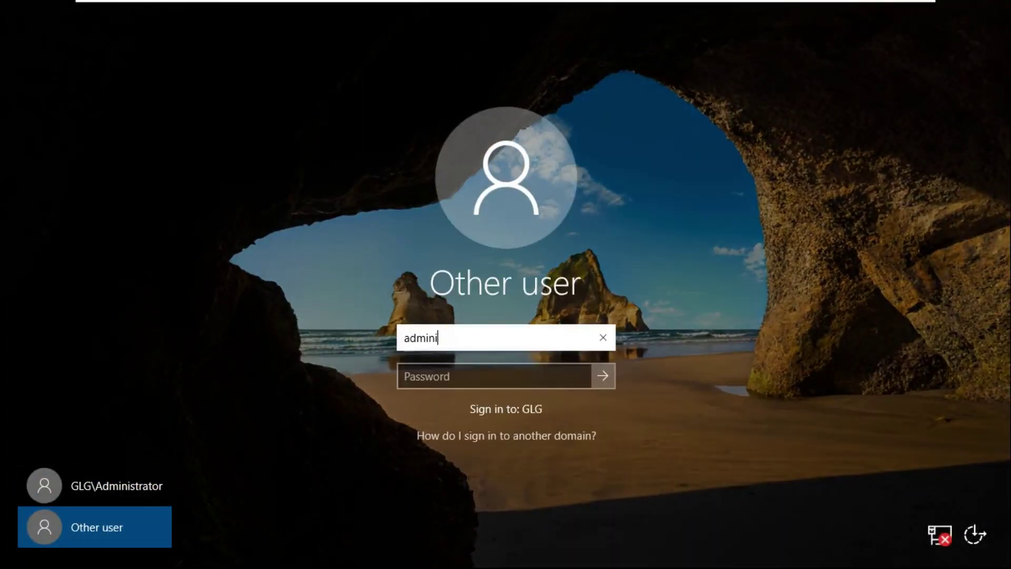
type("strator")
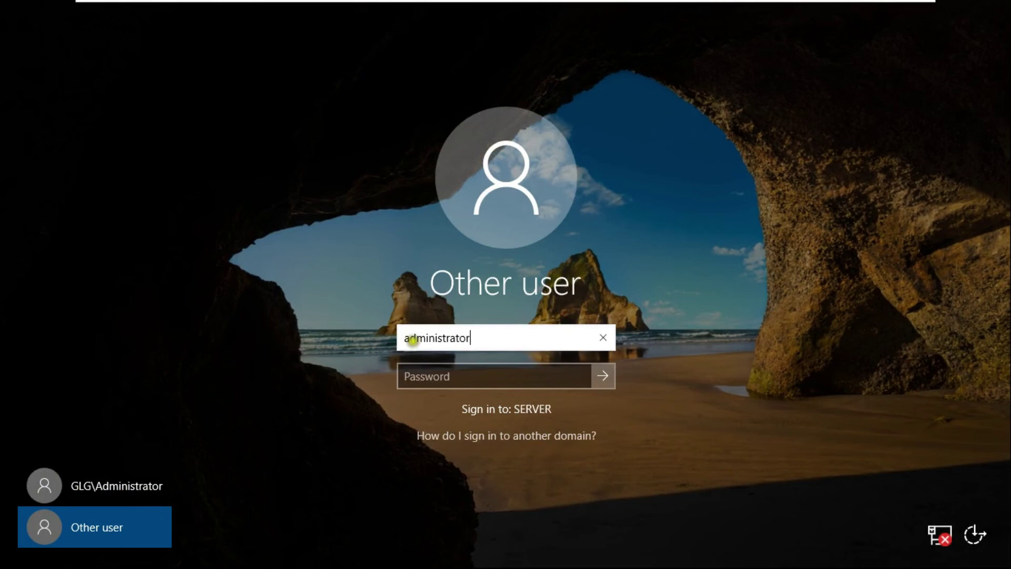
left_click(432, 372)
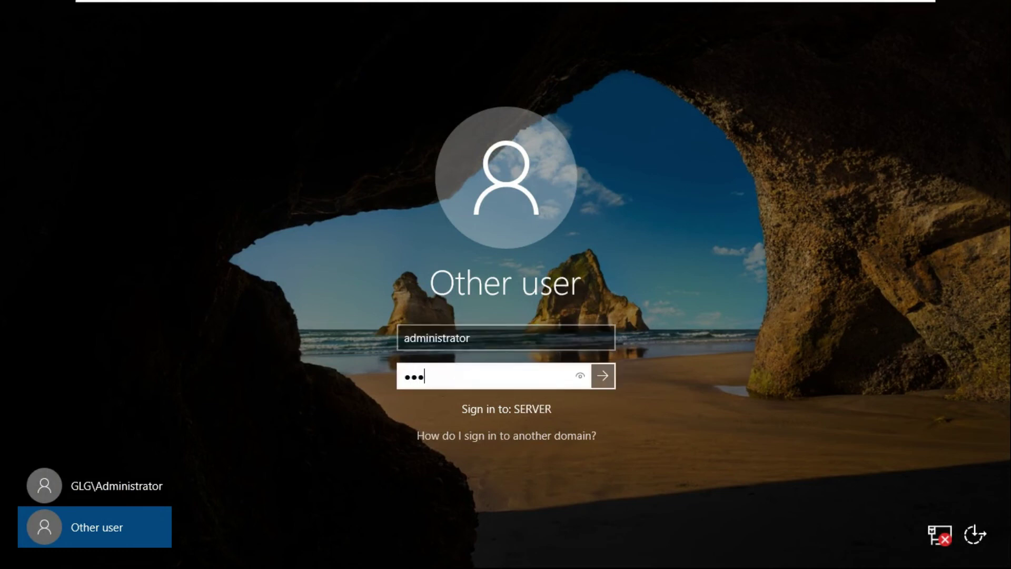
key("Return")
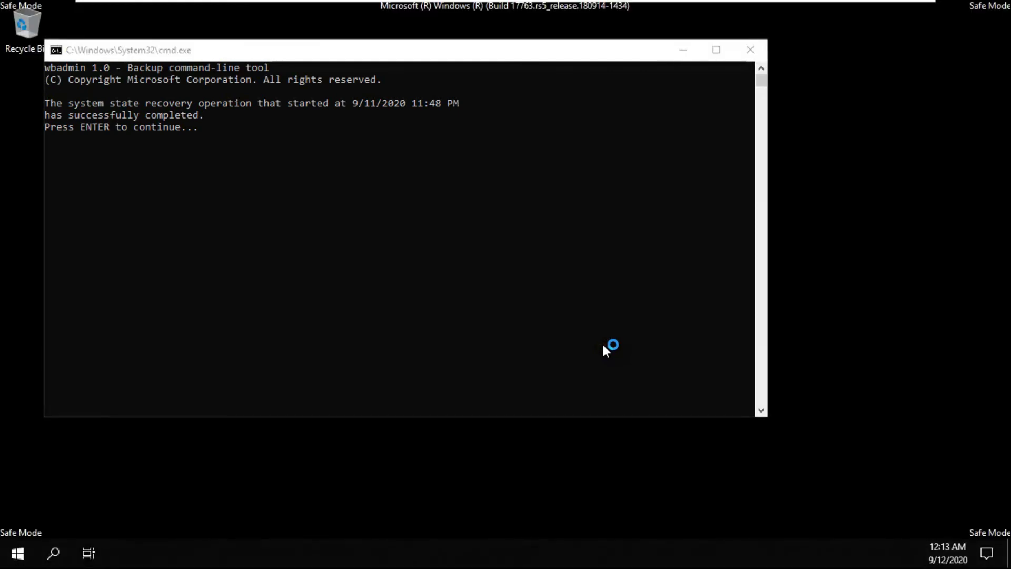
Dismiss the wbadmin recovery-complete message so the console closes.
left_click(500, 312)
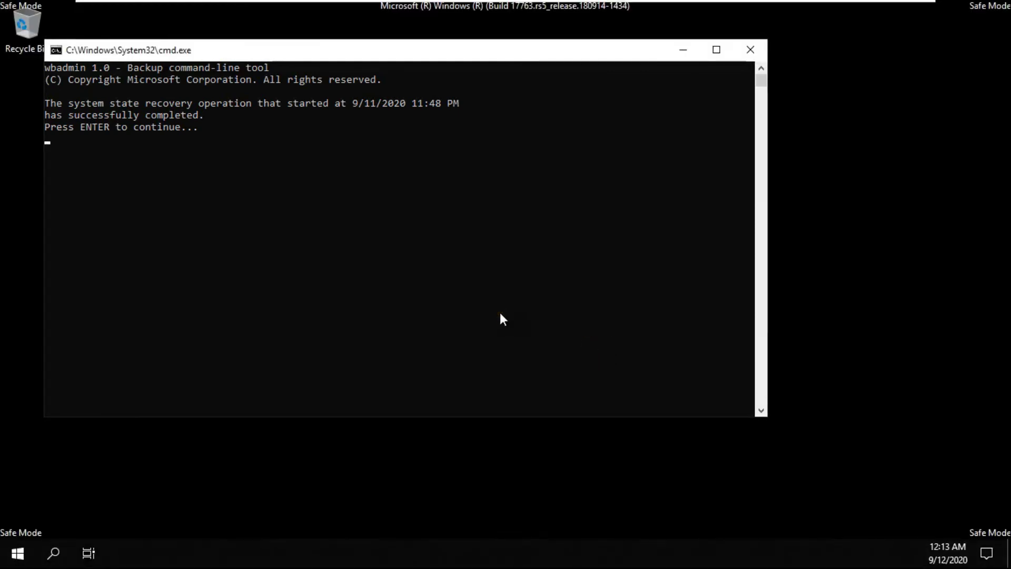
key("Return")
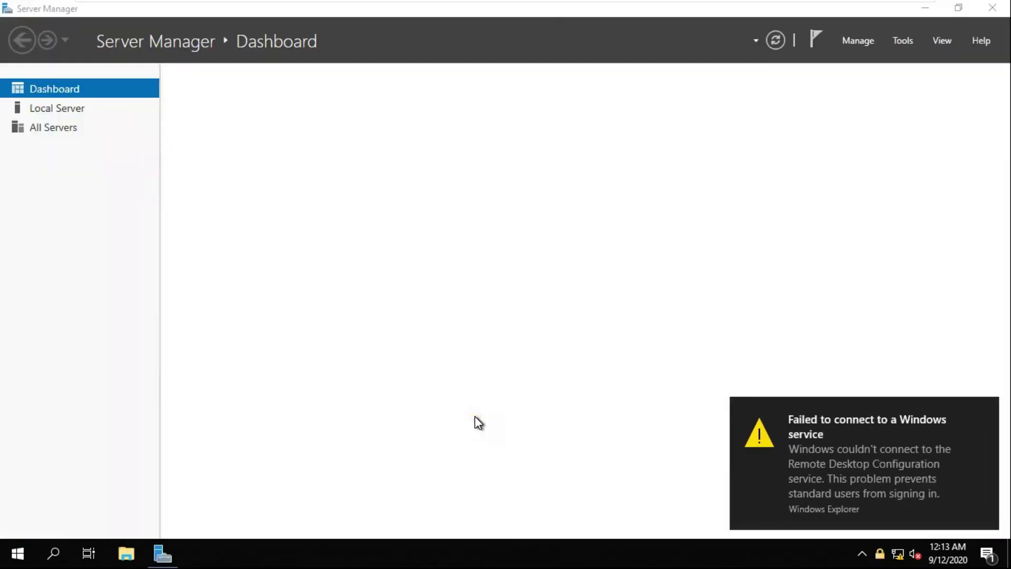
Dismiss the failed-connection notification and launch msconfig from the Run box.
left_click(988, 409)
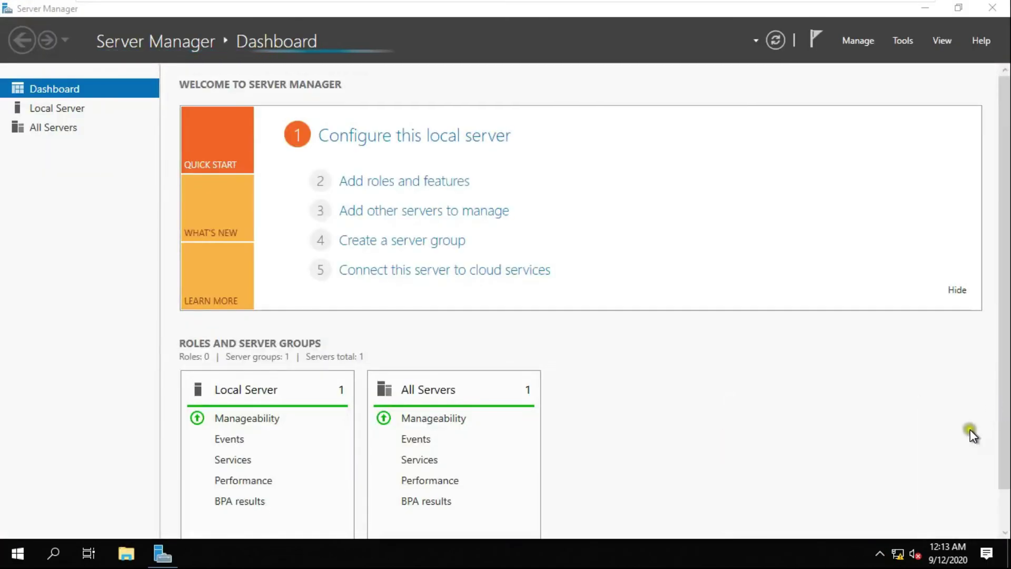
right_click(19, 553)
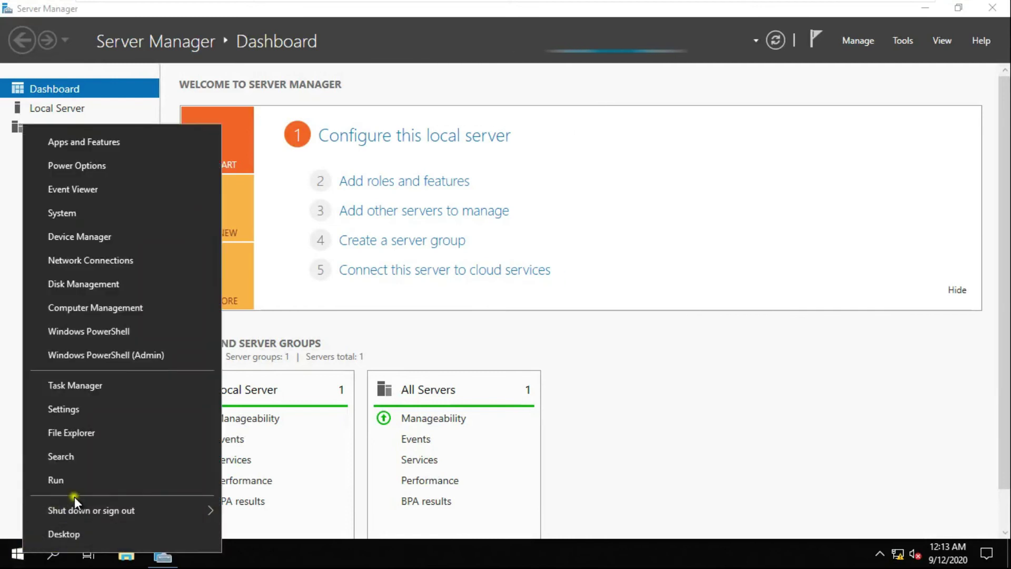
left_click(81, 487)
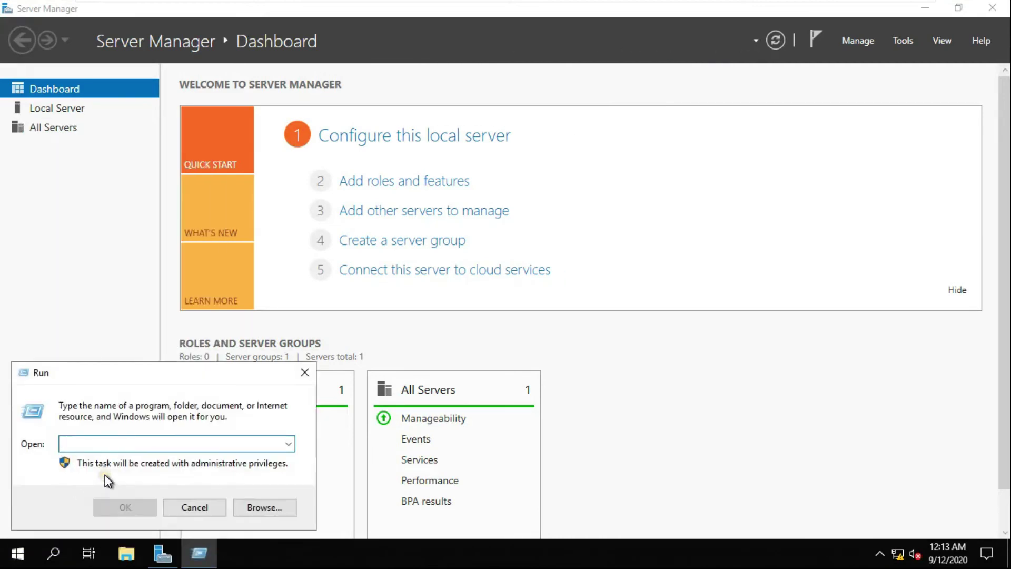
type("mscp")
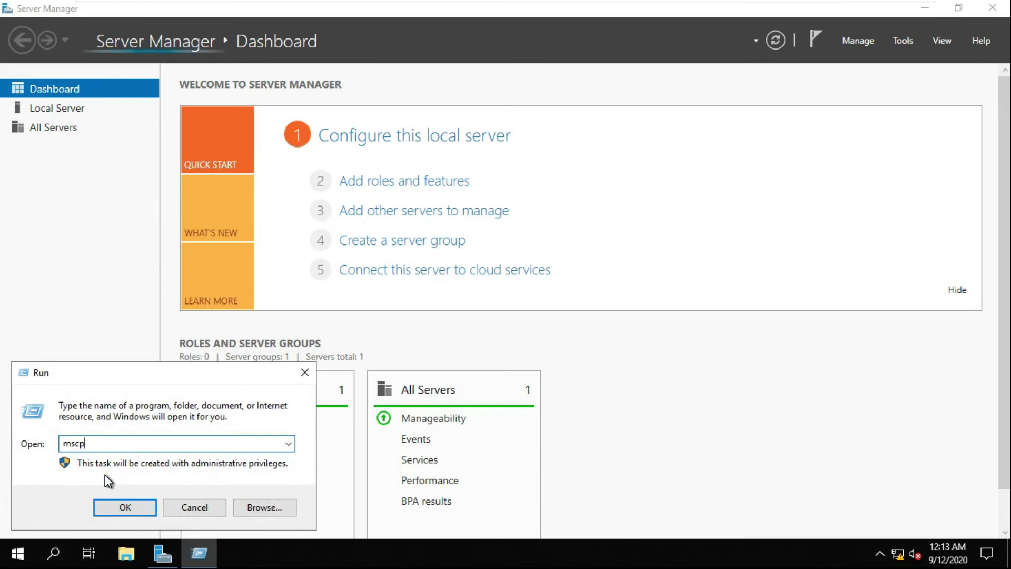
key("BackSpace")
type("on")
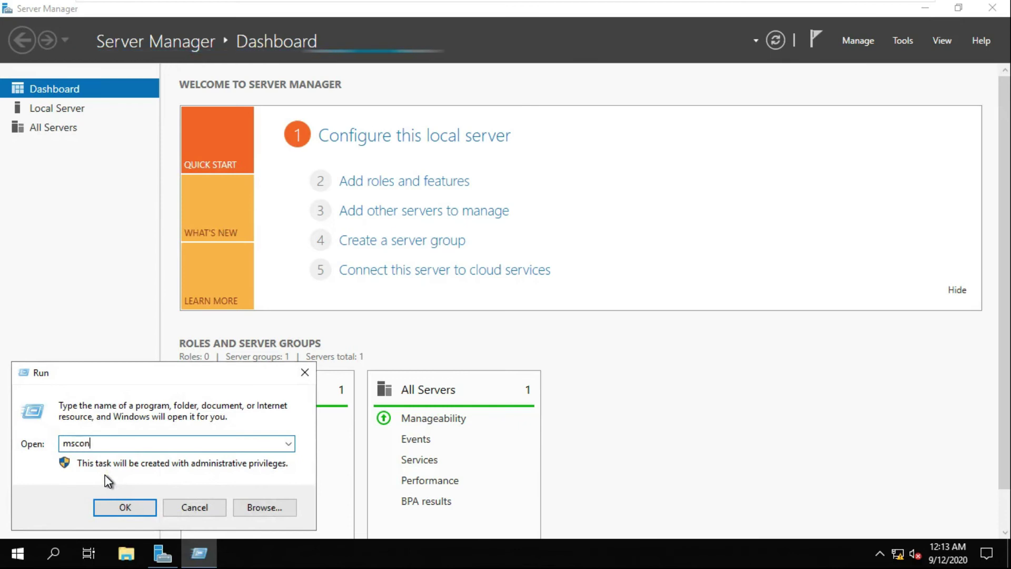
type("fig")
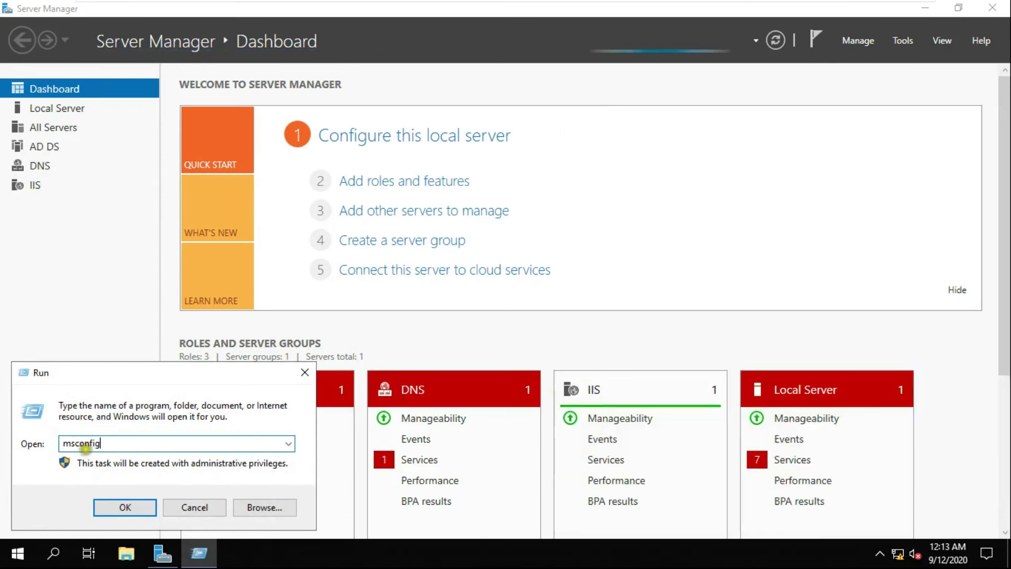
left_click(124, 506)
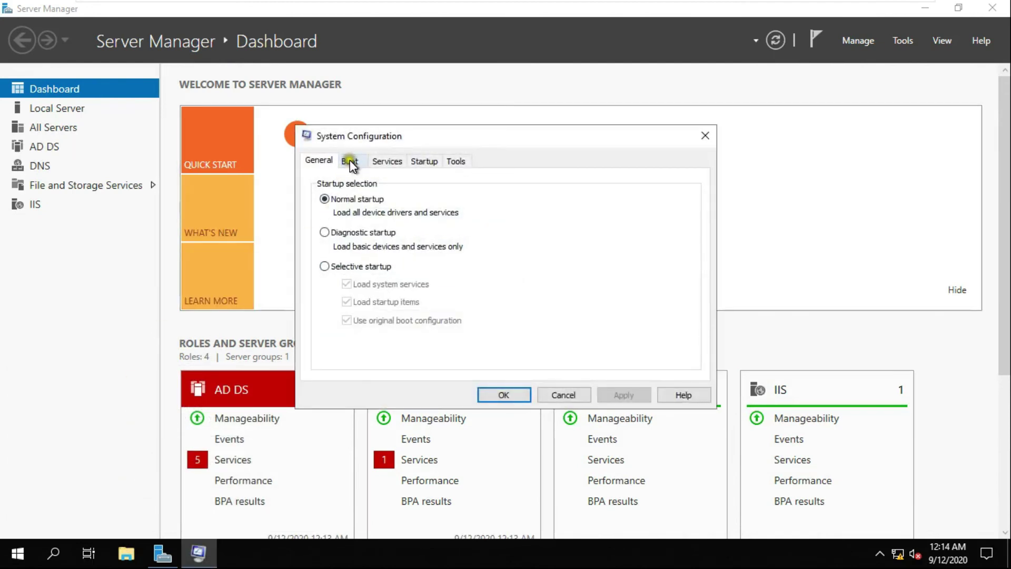
Clear the Safe boot option in Boot settings, then apply and confirm.
left_click(350, 161)
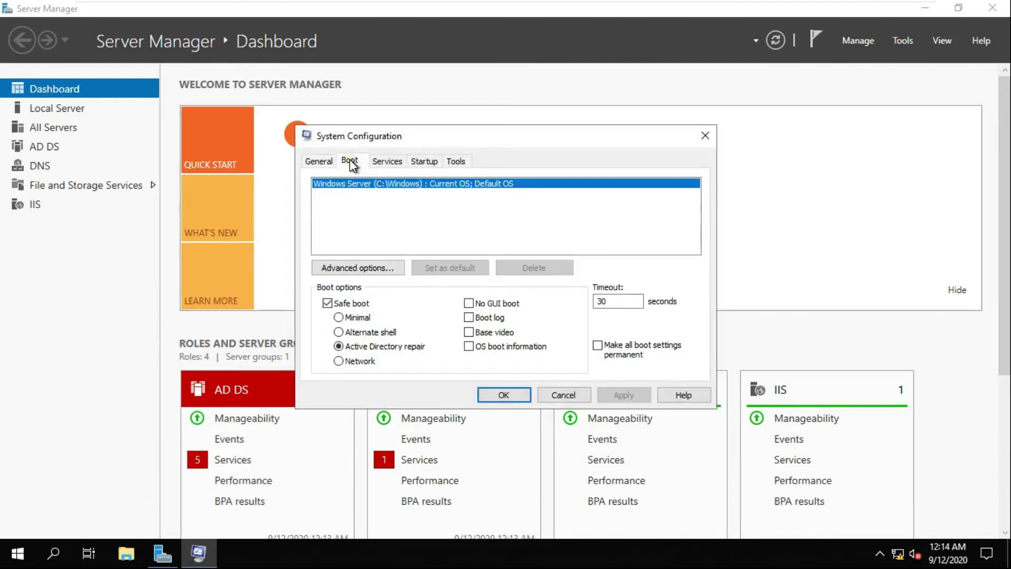
left_click(328, 303)
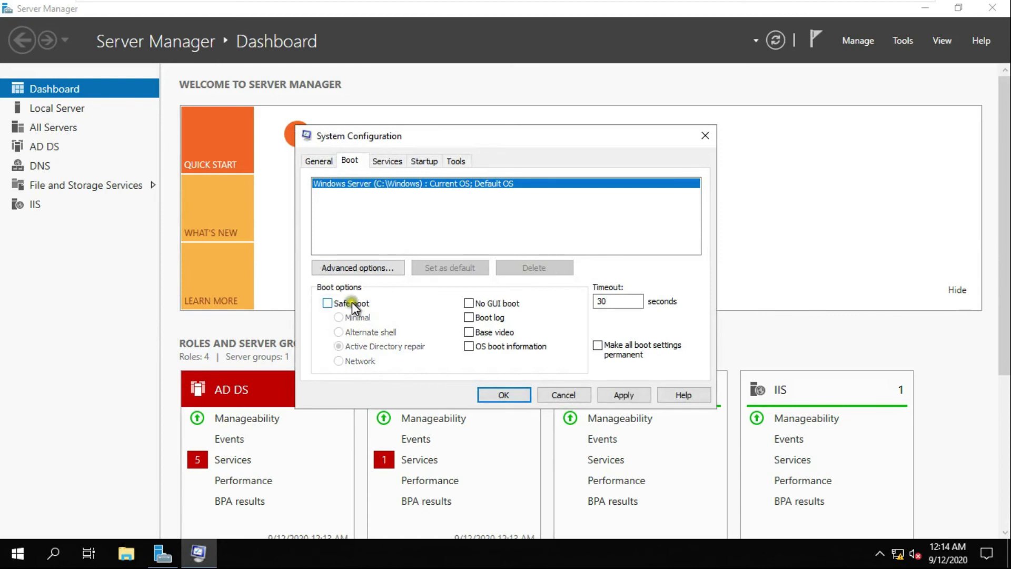
left_click(609, 394)
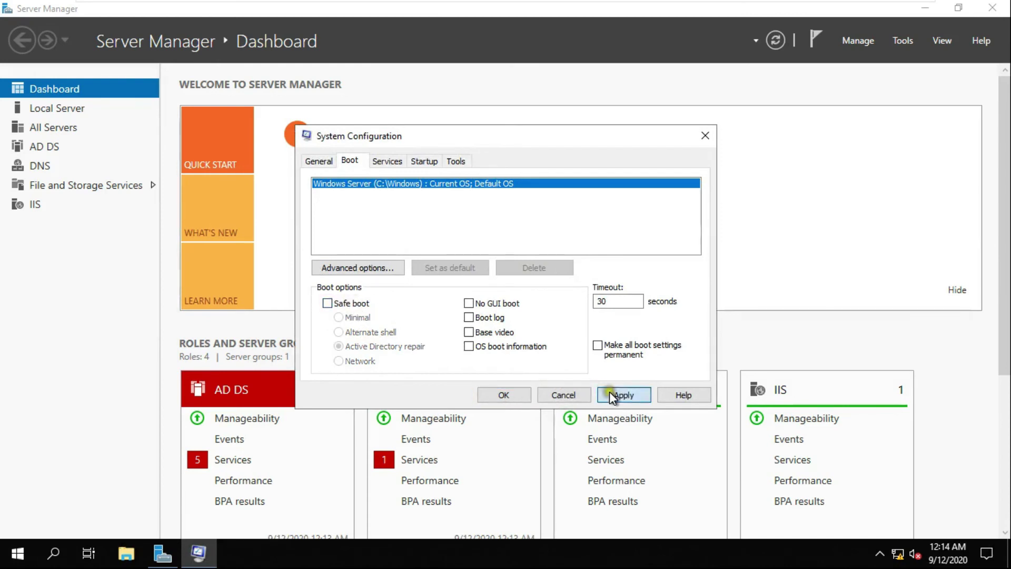
left_click(509, 393)
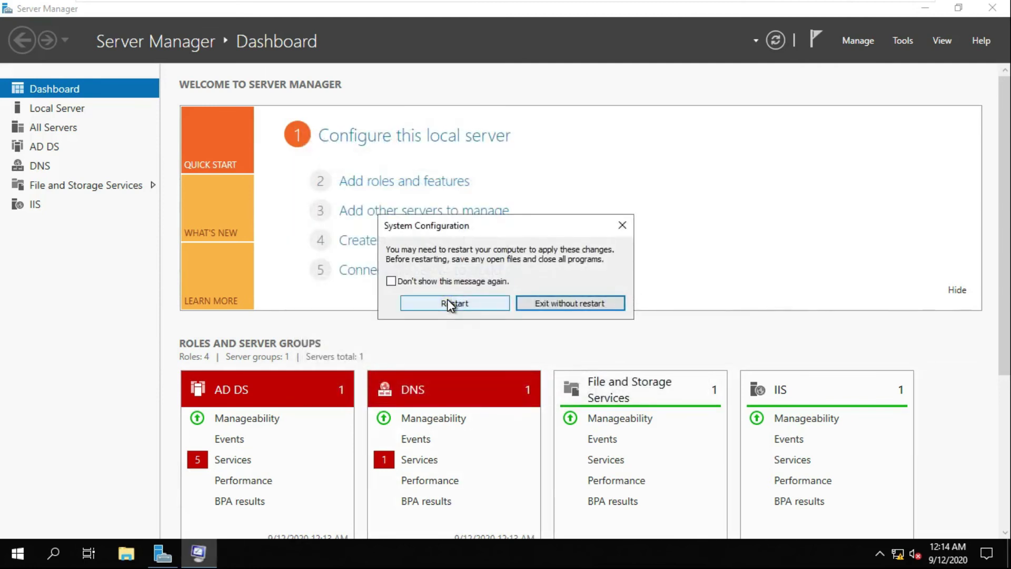
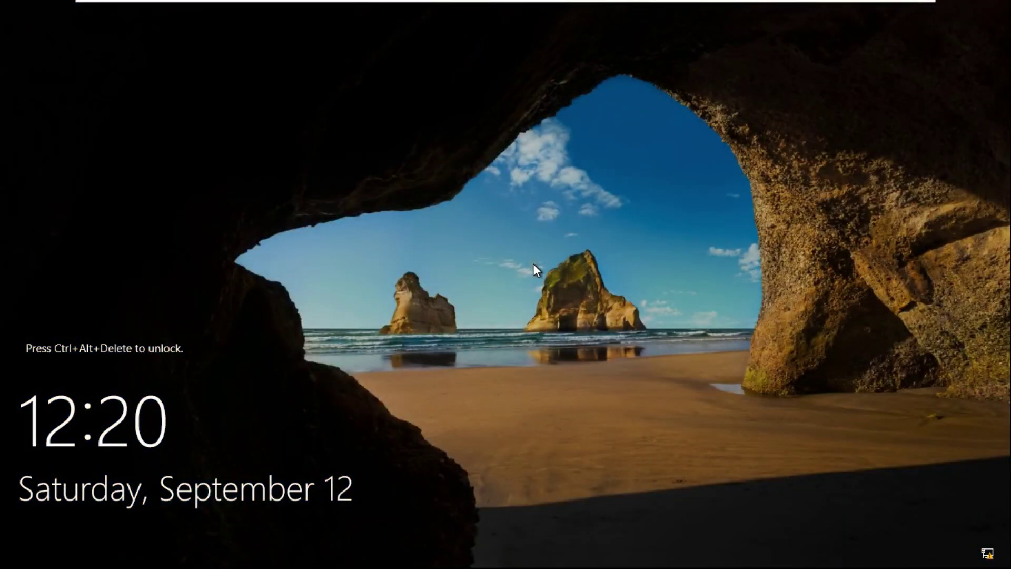
Press Ctrl+Alt+Delete to dismiss the Windows Server 2019 lock screen.
key("ctrl+alt+Delete")
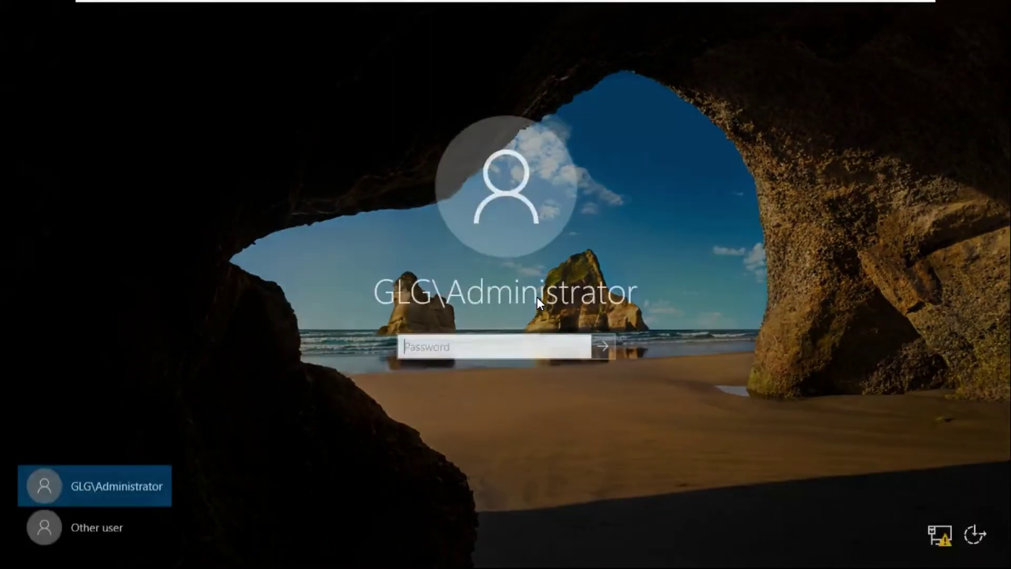
Enter the domain Administrator's password to sign in to the desktop.
left_click(447, 347)
type("••••••")
key("Return")
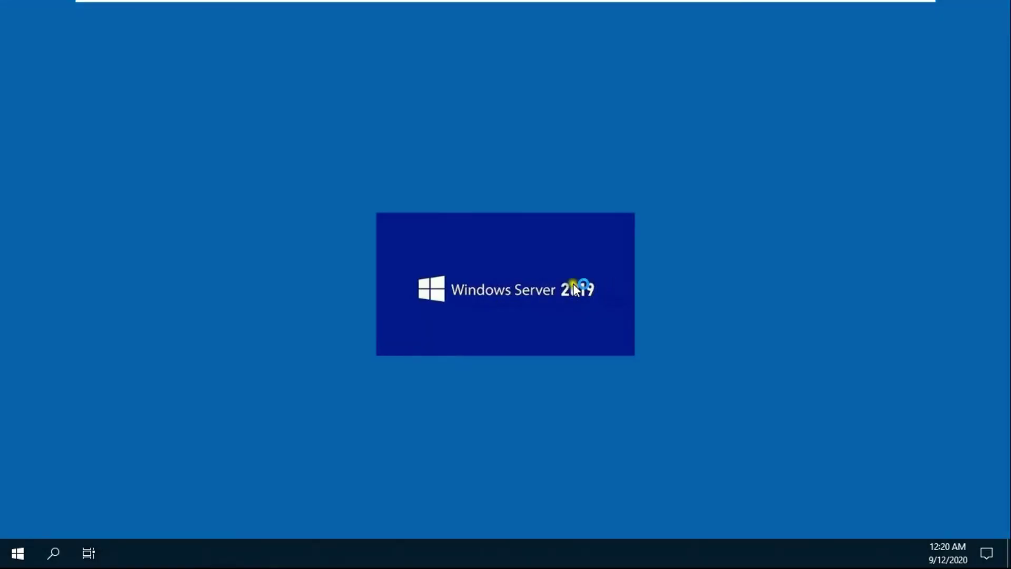
Look over the drives and folders in This PC, then close the window.
double_click(23, 102)
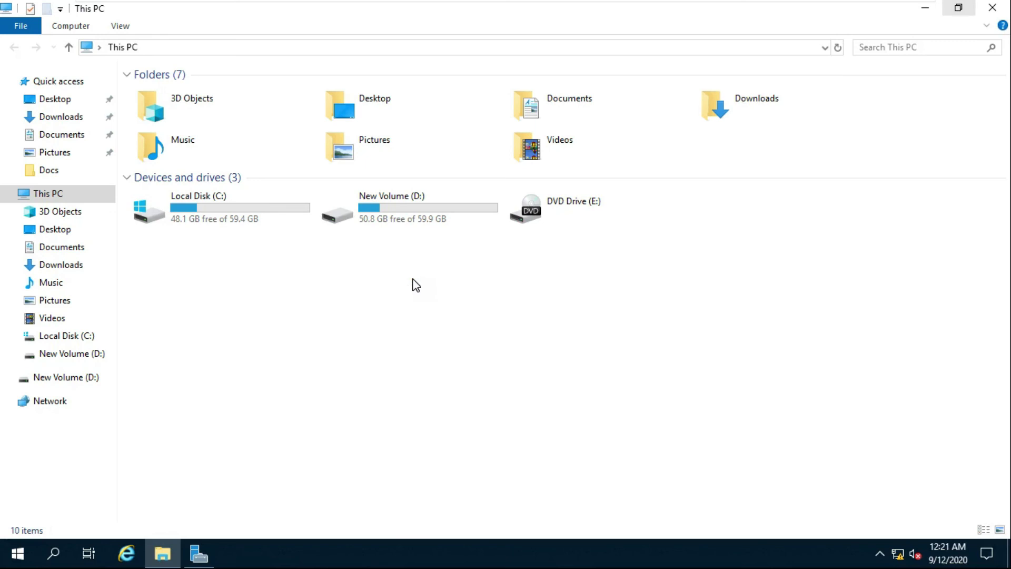
left_click(1000, 13)
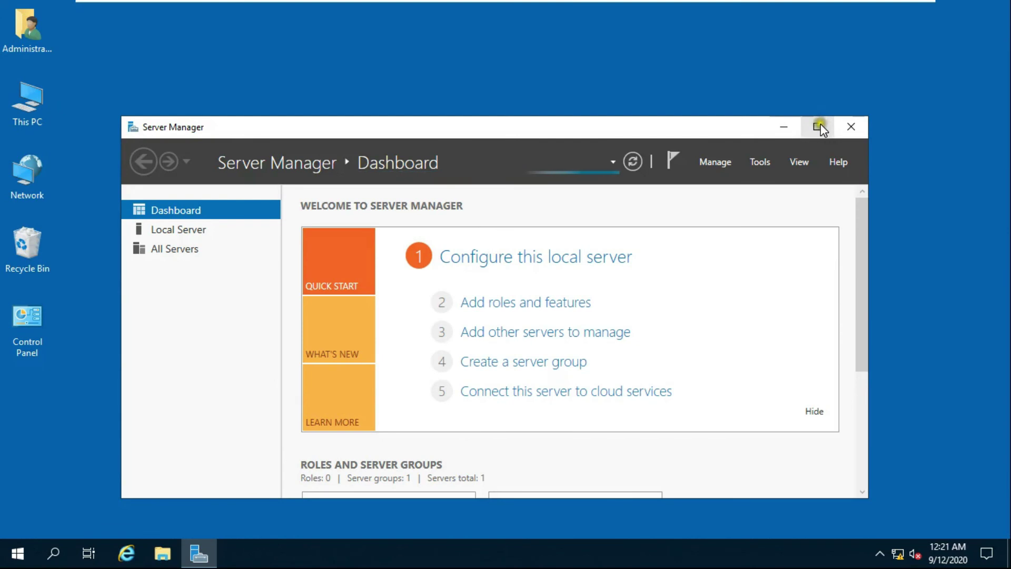
Maximize Server Manager, launch Active Directory Users and Computers, and expand glg.local to show Accounts and MKT.
left_click(819, 127)
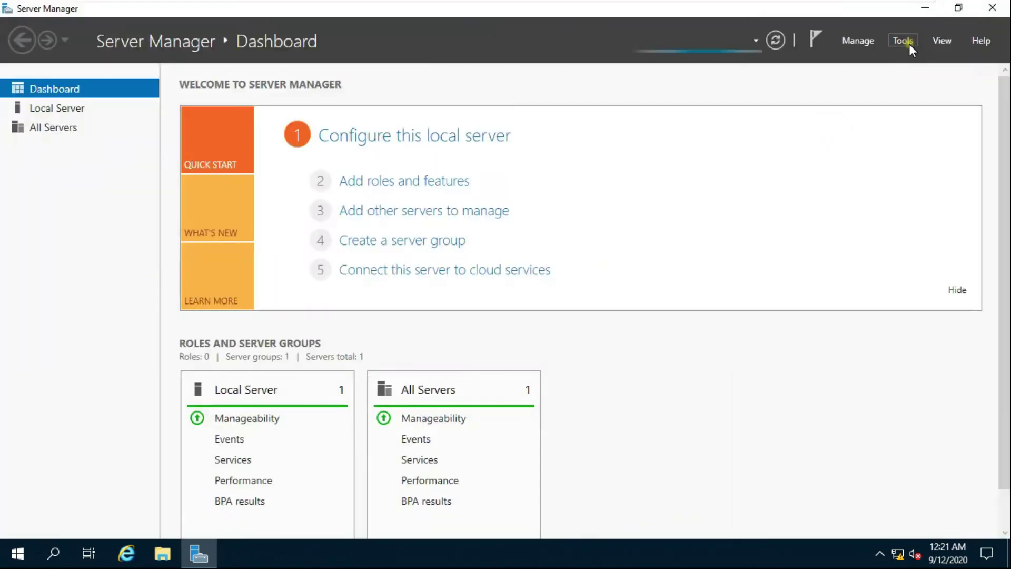
left_click(909, 44)
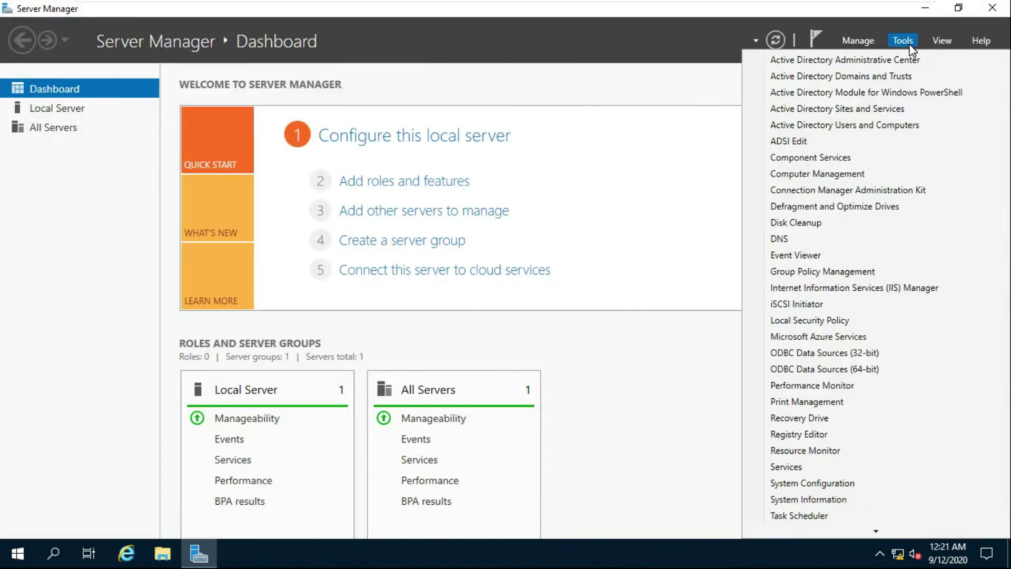
left_click(842, 127)
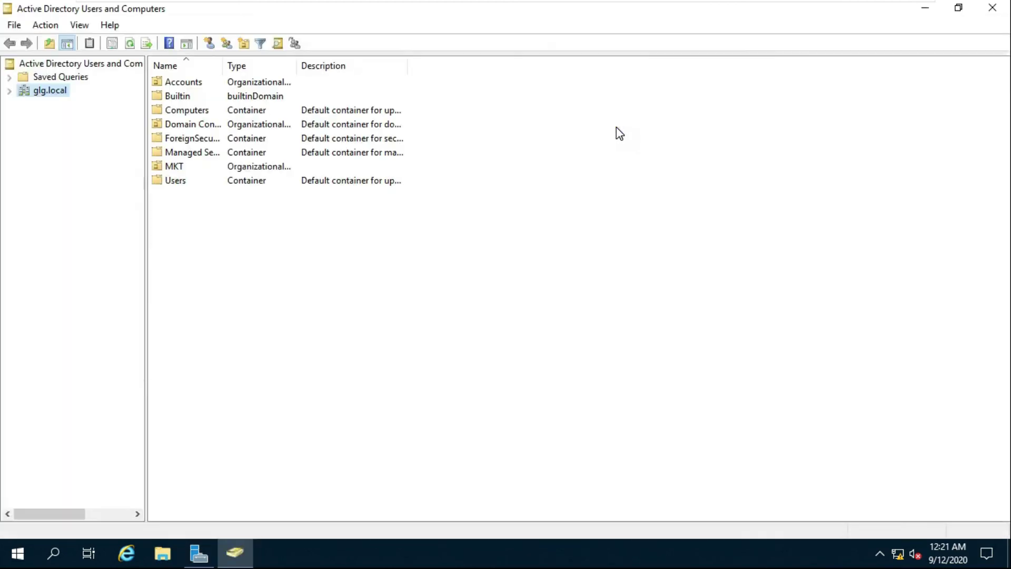
left_click(8, 91)
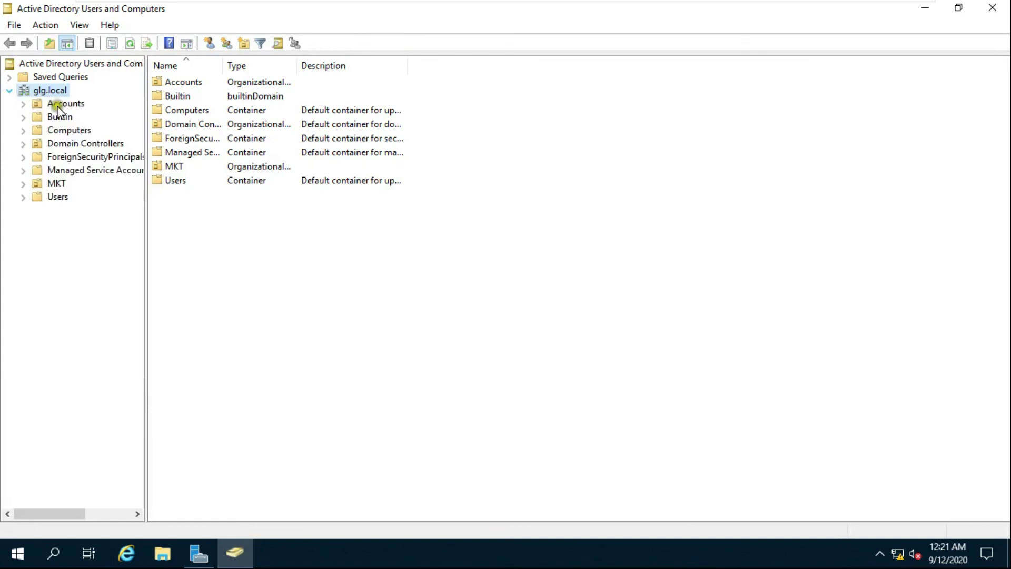
Browse the MKT, Users and Accounts containers, selecting several user accounts, then close the console.
left_click(57, 182)
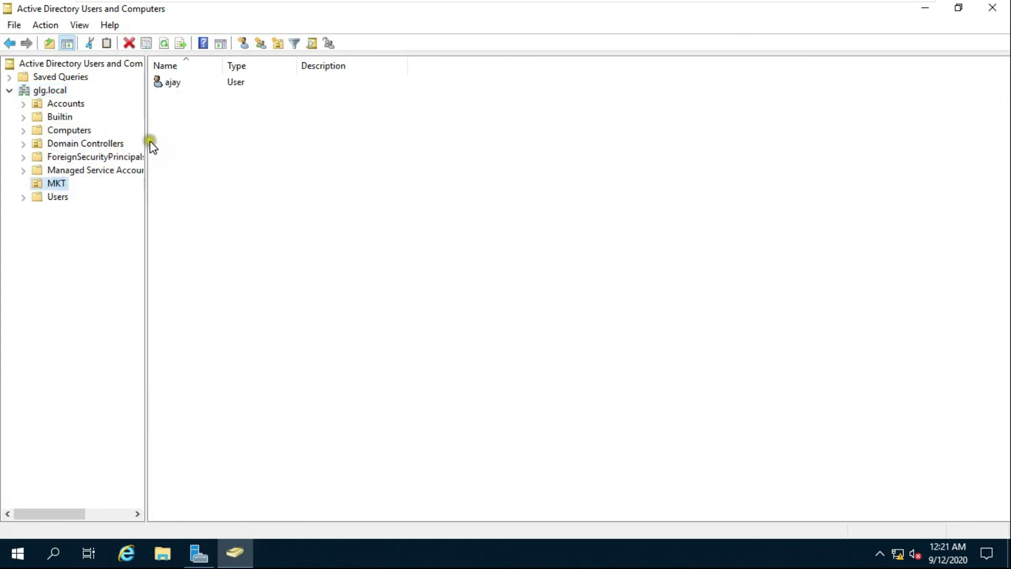
left_click(52, 200)
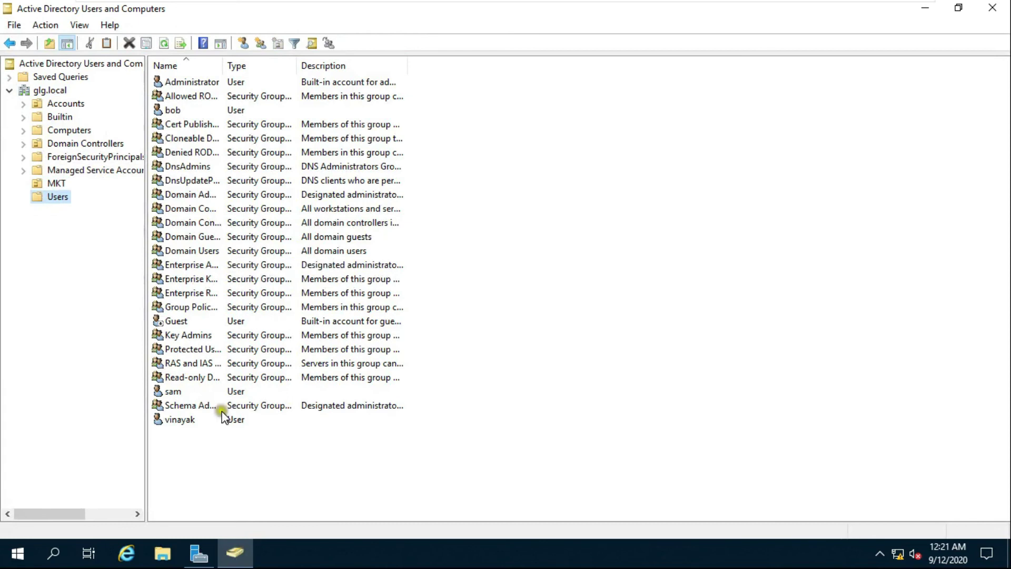
left_click(181, 421)
left_click(178, 393)
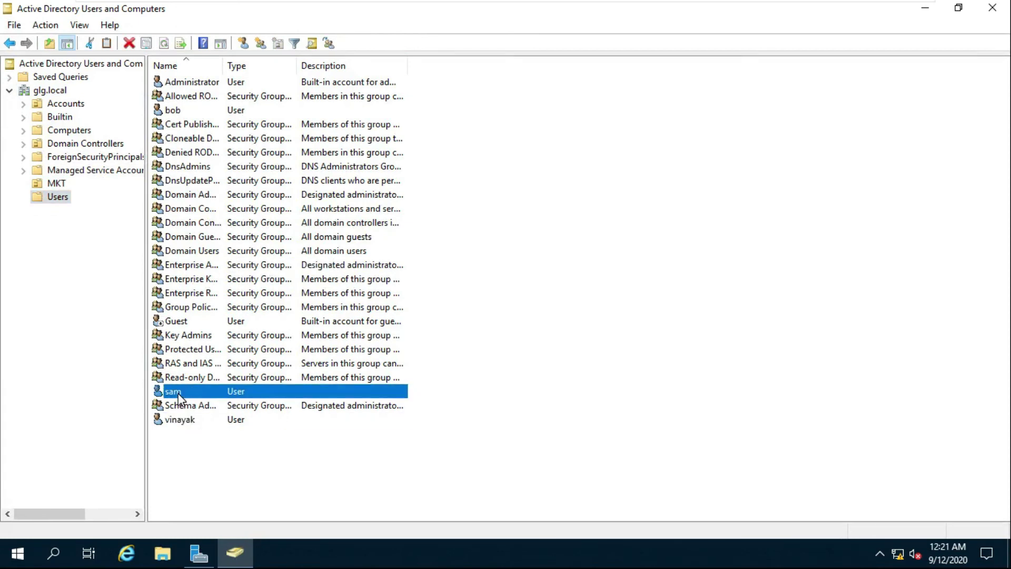
left_click(174, 111)
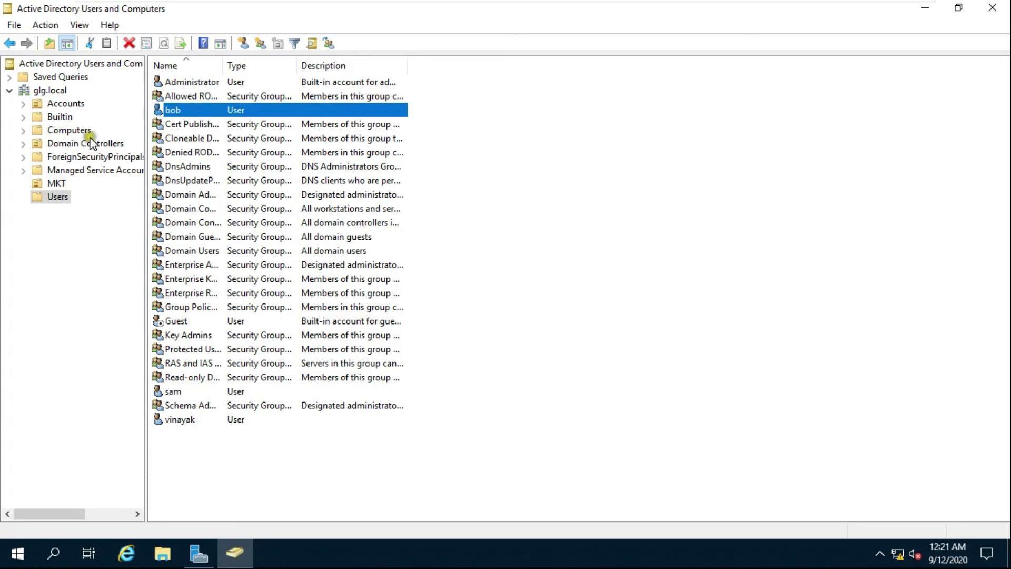
left_click(76, 183)
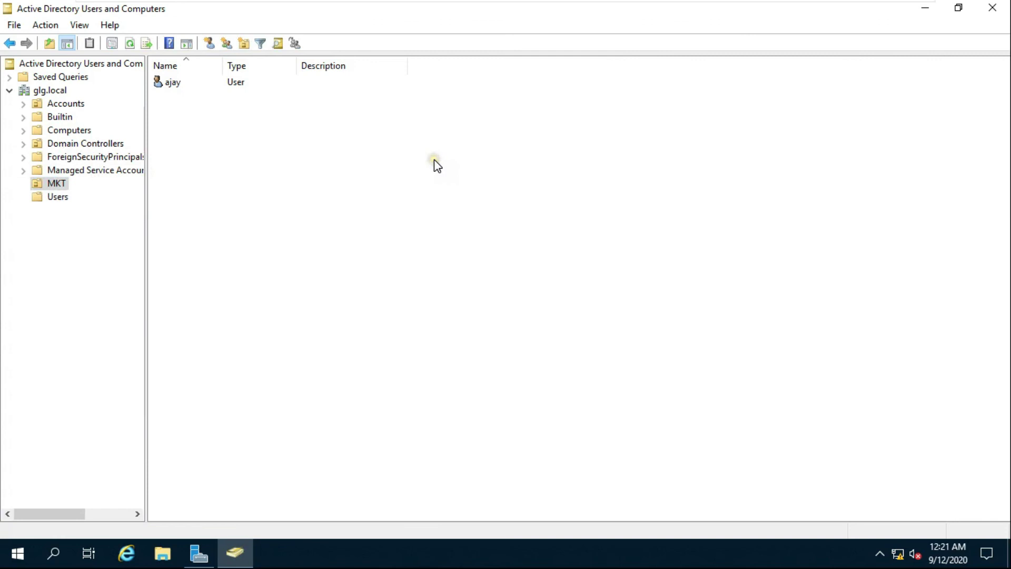
left_click(56, 104)
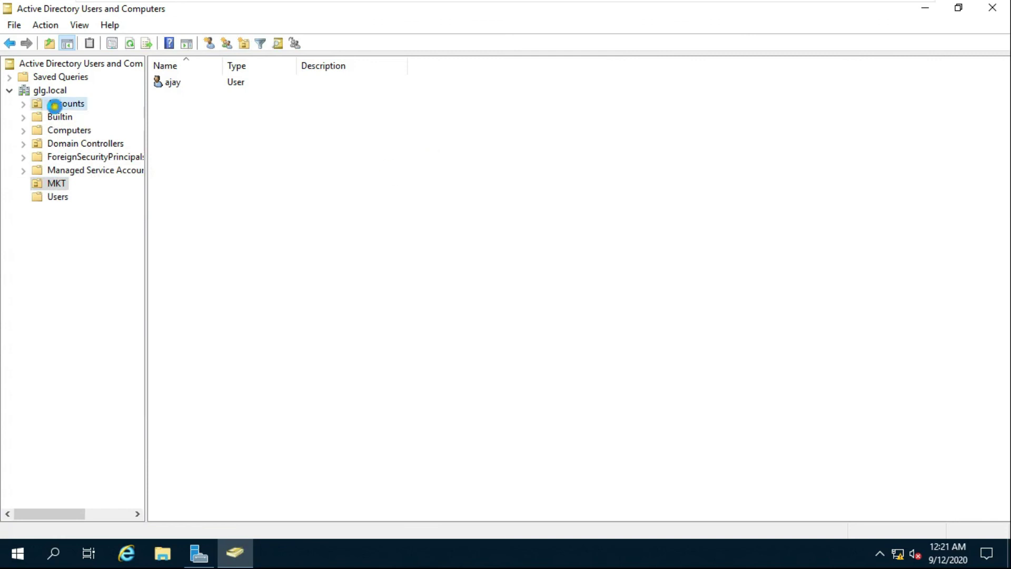
left_click(61, 185)
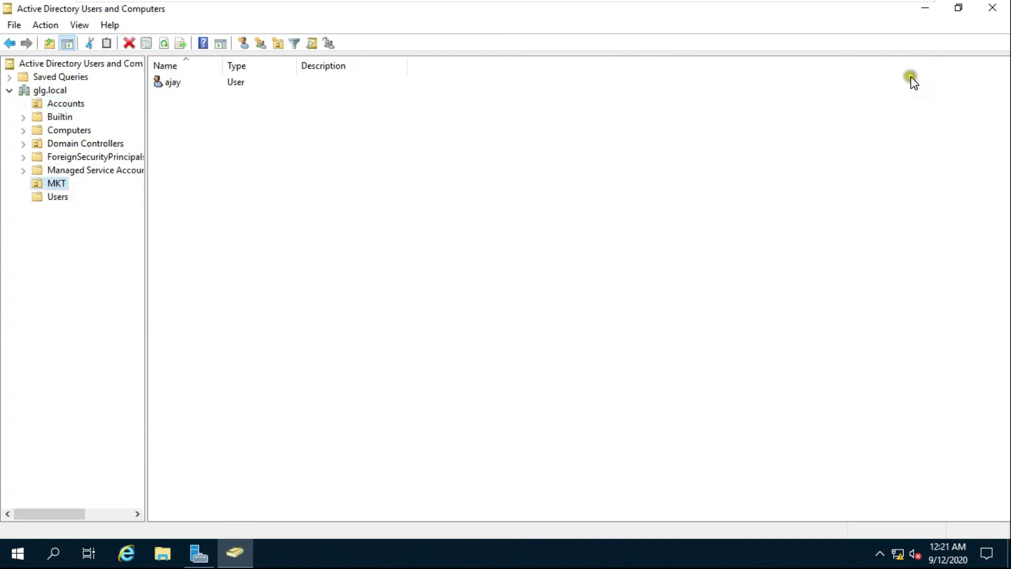
left_click(993, 11)
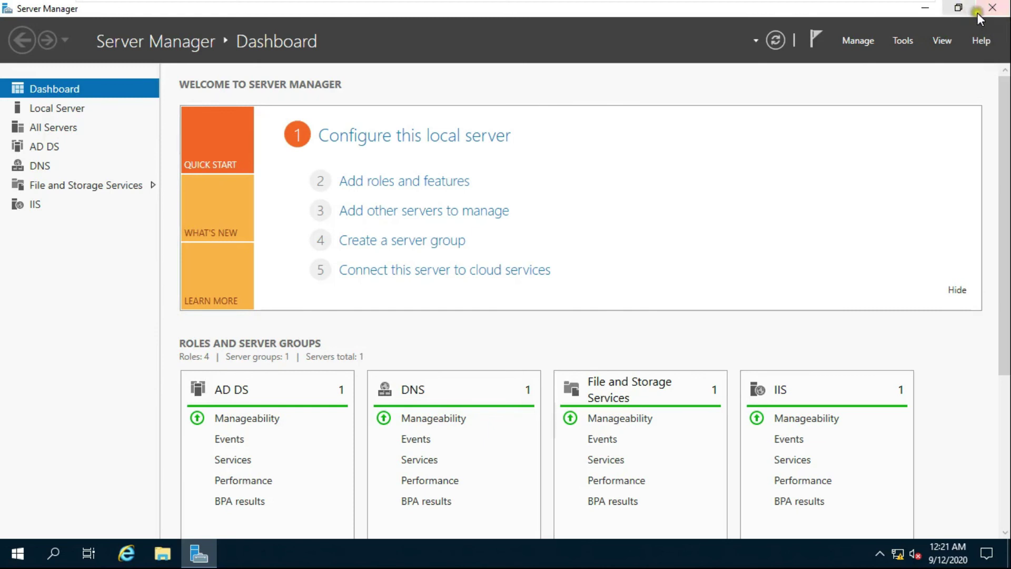
Close Server Manager, leaving the bare Windows Server 2019 desktop.
left_click(977, 14)
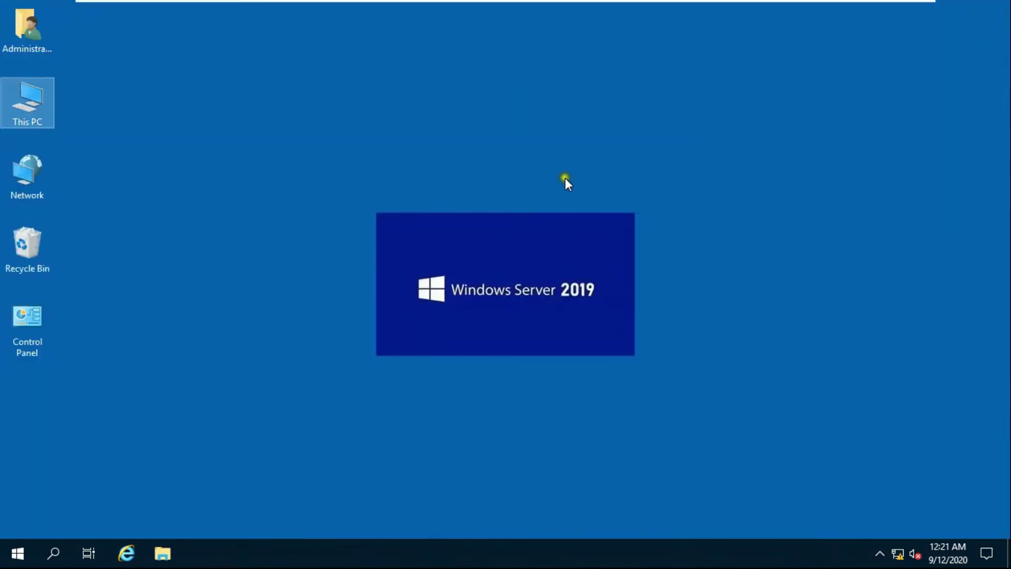